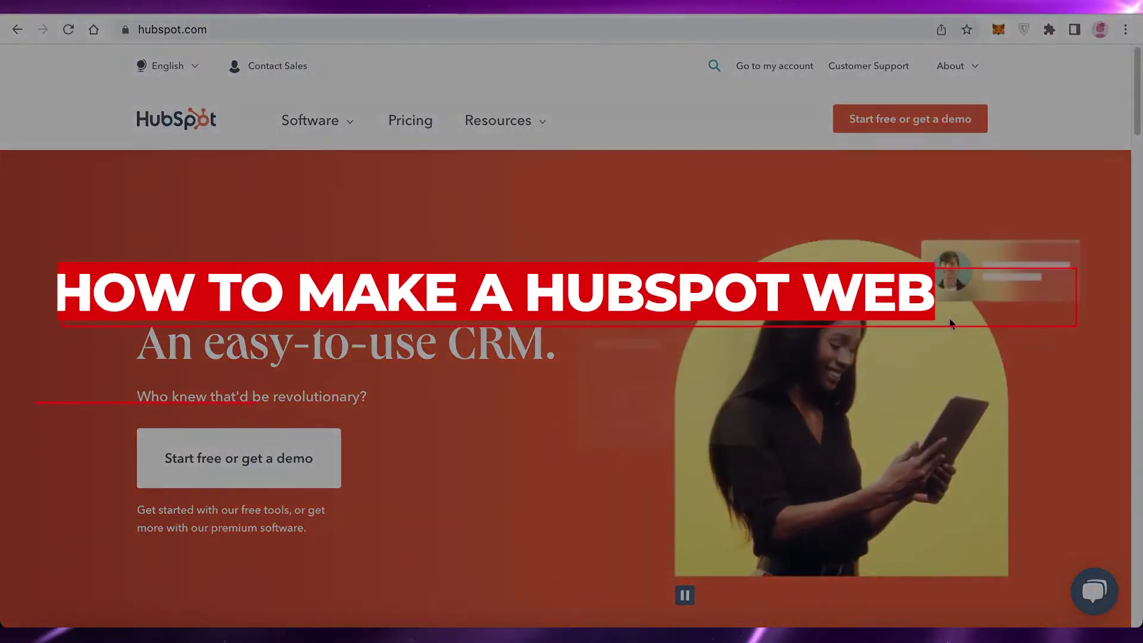
Step: Browse the homepage hub cards, then open the HubSpot pricing page
{"action": "scroll", "coordinate": [958, 325], "scroll_direction": "down", "scroll_amount": 2}
{"action": "scroll", "coordinate": [960, 326], "scroll_direction": "down", "scroll_amount": 7}
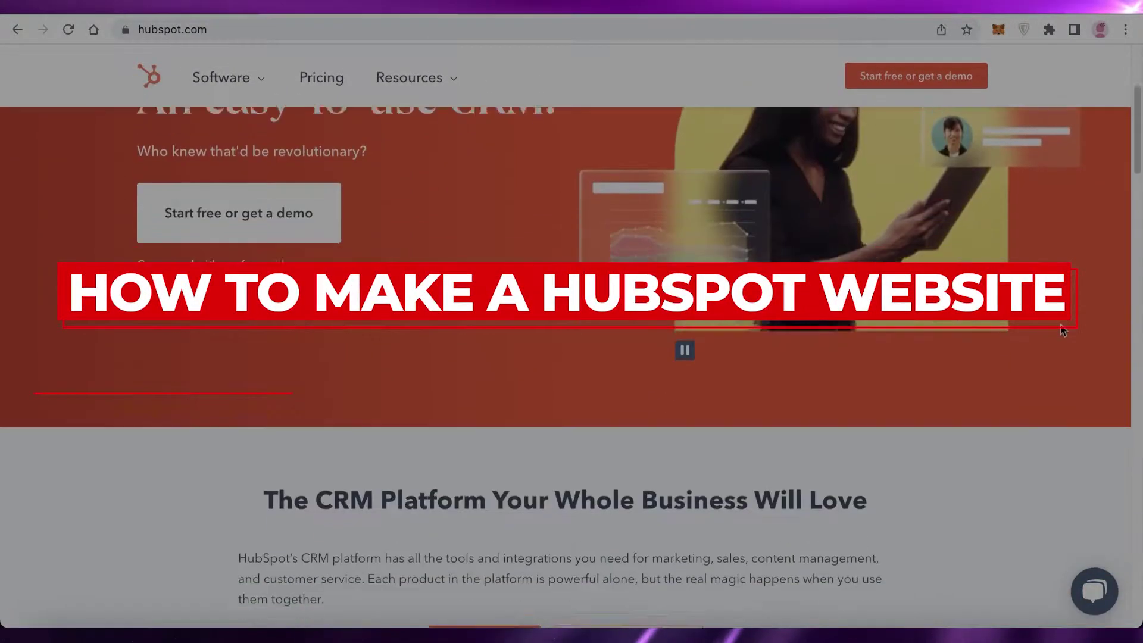
{"action": "scroll", "coordinate": [1062, 329], "scroll_direction": "down", "scroll_amount": 5}
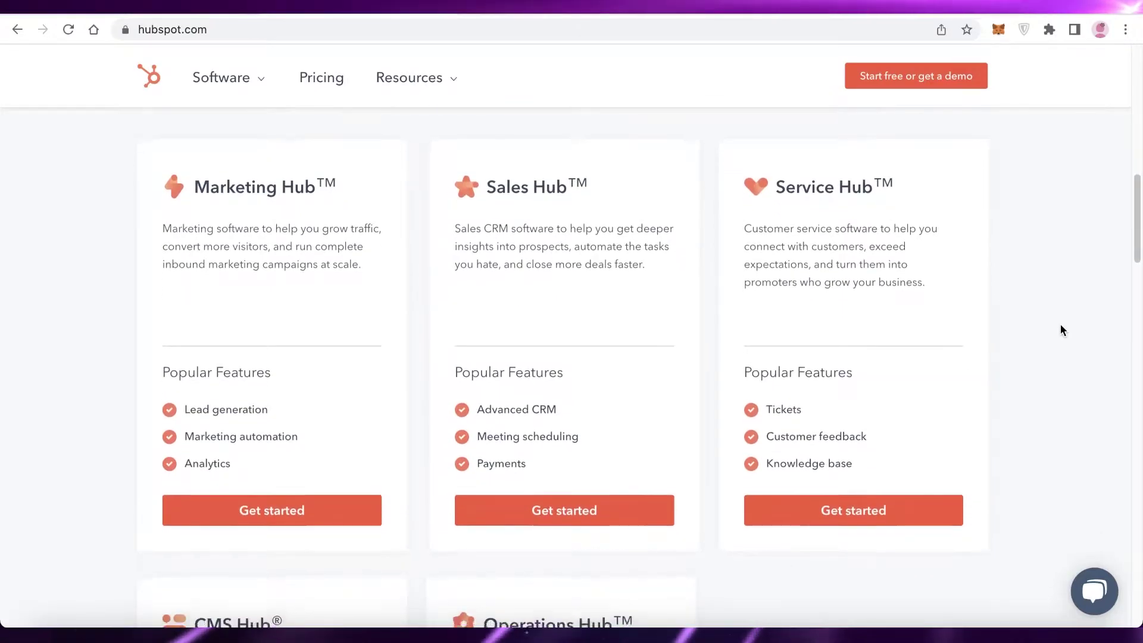
{"action": "scroll", "coordinate": [1062, 330], "scroll_direction": "down", "scroll_amount": 3}
{"action": "scroll", "coordinate": [1062, 330], "scroll_direction": "up", "scroll_amount": 3}
{"action": "scroll", "coordinate": [1063, 332], "scroll_direction": "down", "scroll_amount": 3}
{"action": "scroll", "coordinate": [1062, 331], "scroll_direction": "down", "scroll_amount": 6}
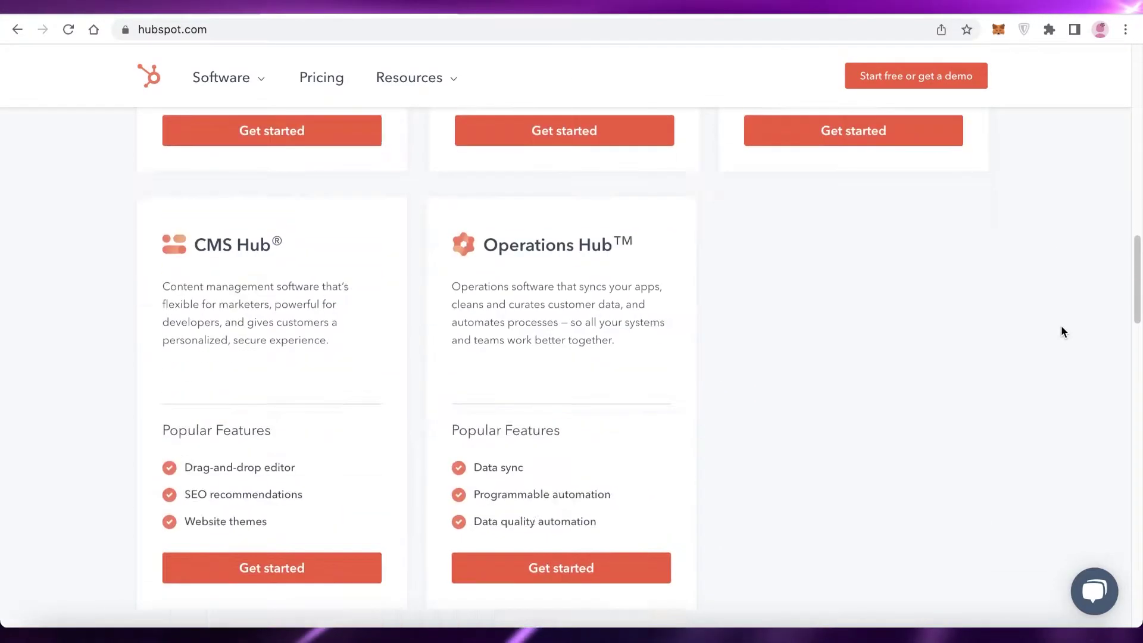
{"action": "scroll", "coordinate": [1062, 331], "scroll_direction": "up", "scroll_amount": 15}
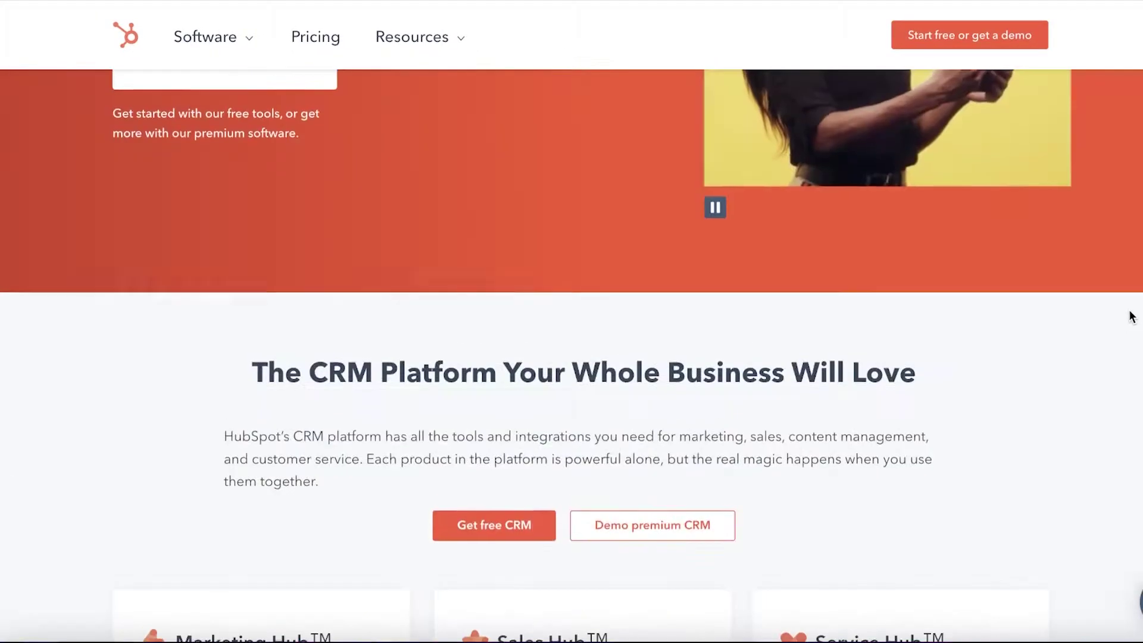
{"action": "scroll", "coordinate": [1132, 316], "scroll_direction": "up", "scroll_amount": 7}
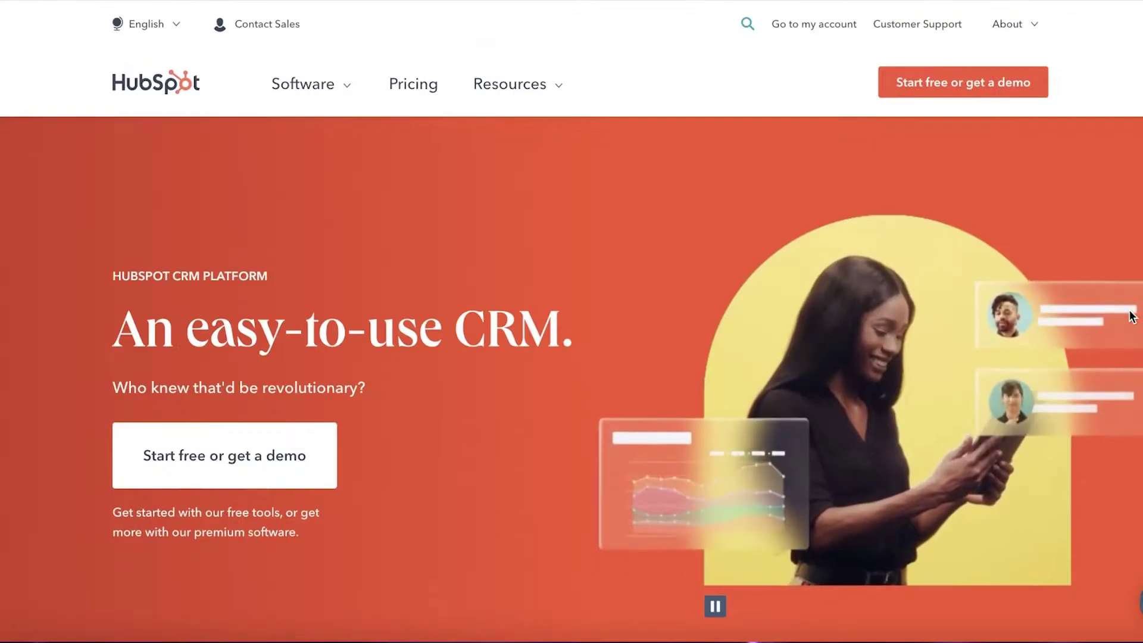
{"action": "left_click", "coordinate": [426, 86]}
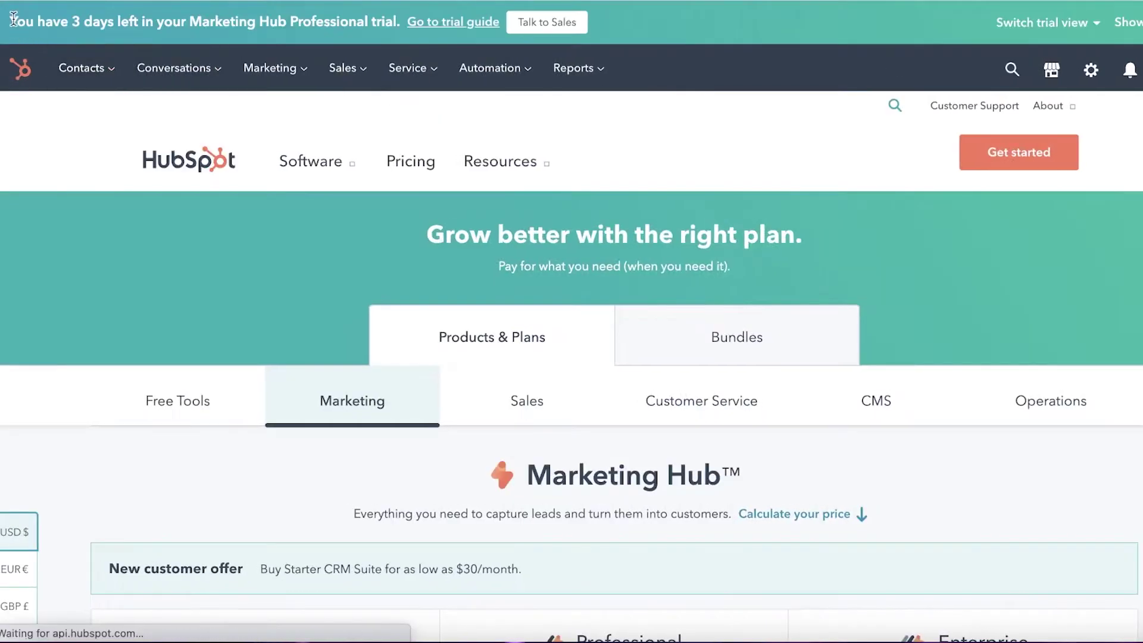
Step: Move from the Marketing Hub plans to the CMS Hub pricing plans and scroll through them
{"action": "scroll", "coordinate": [301, 210], "scroll_direction": "down", "scroll_amount": 5}
{"action": "left_click", "coordinate": [869, 138]}
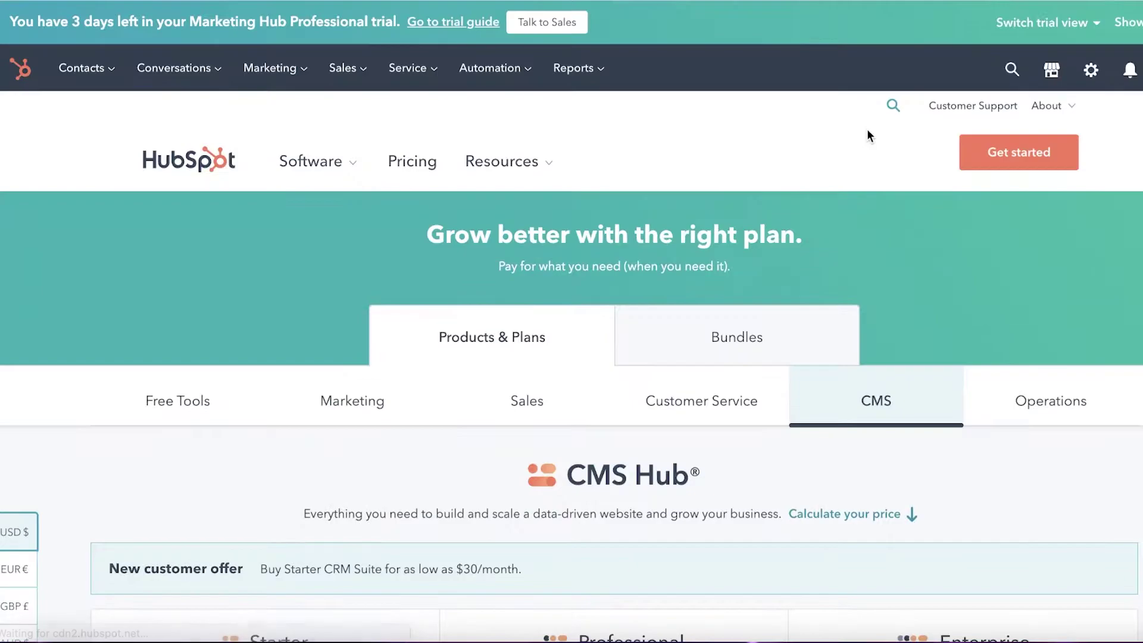
{"action": "scroll", "coordinate": [359, 94], "scroll_direction": "down", "scroll_amount": 10}
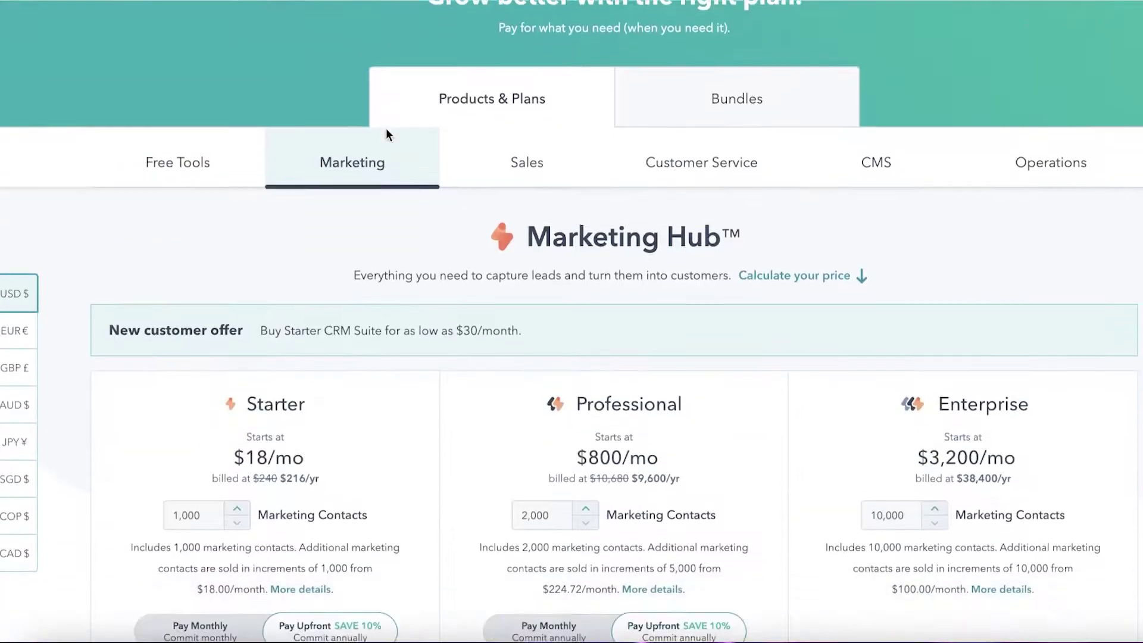
{"action": "scroll", "coordinate": [824, 168], "scroll_direction": "down", "scroll_amount": 3}
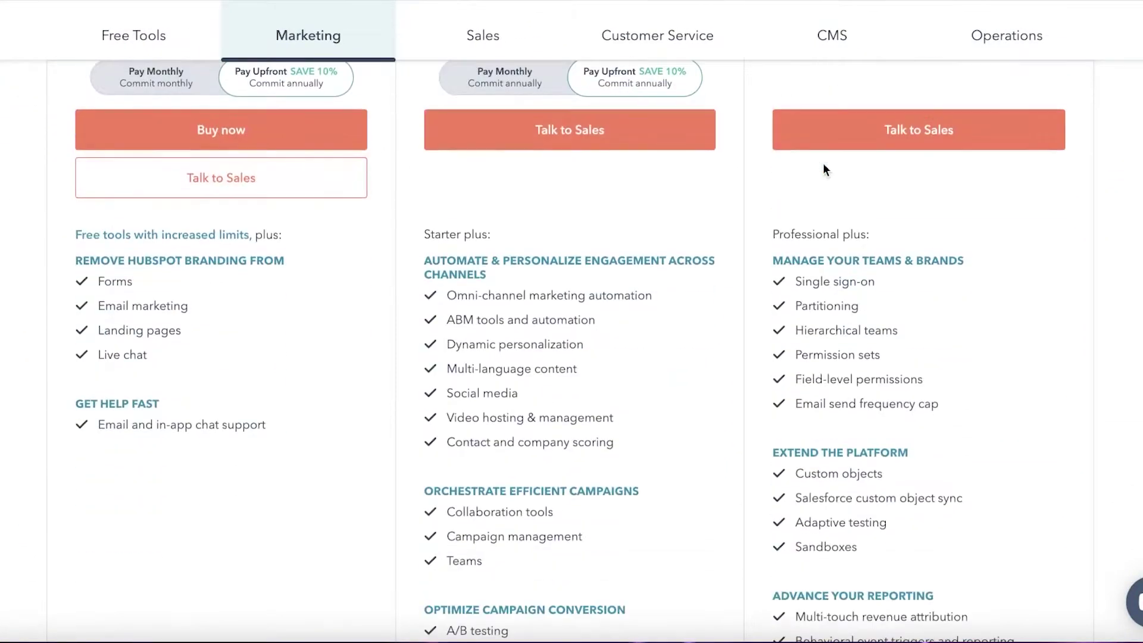
{"action": "scroll", "coordinate": [804, 176], "scroll_direction": "down", "scroll_amount": 3}
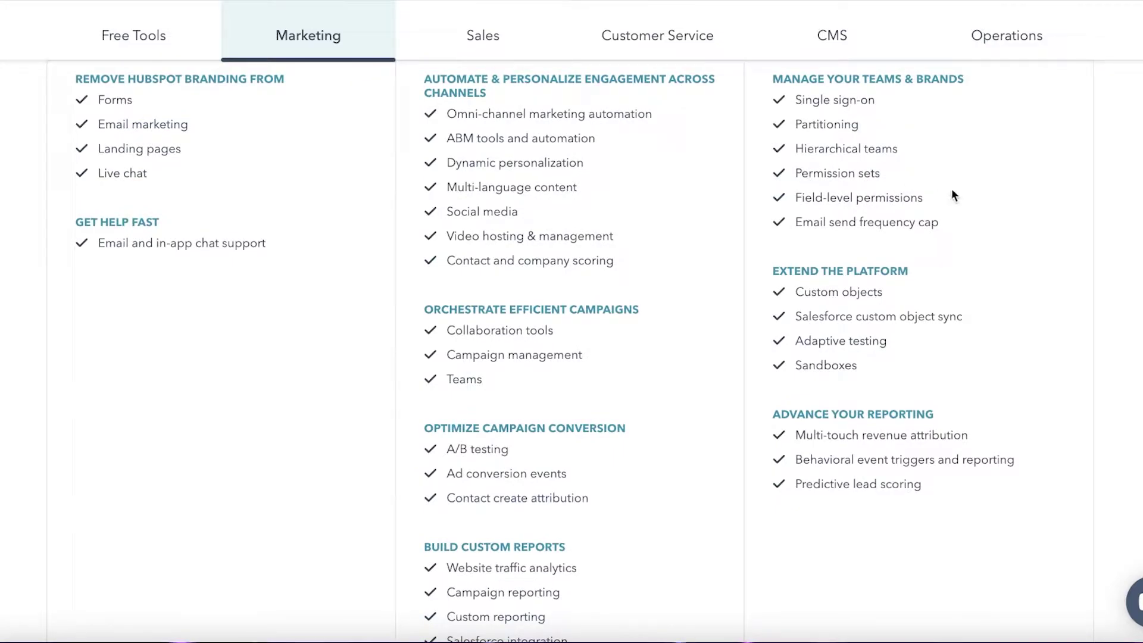
{"action": "scroll", "coordinate": [293, 197], "scroll_direction": "up", "scroll_amount": 2}
{"action": "scroll", "coordinate": [652, 337], "scroll_direction": "down", "scroll_amount": 3}
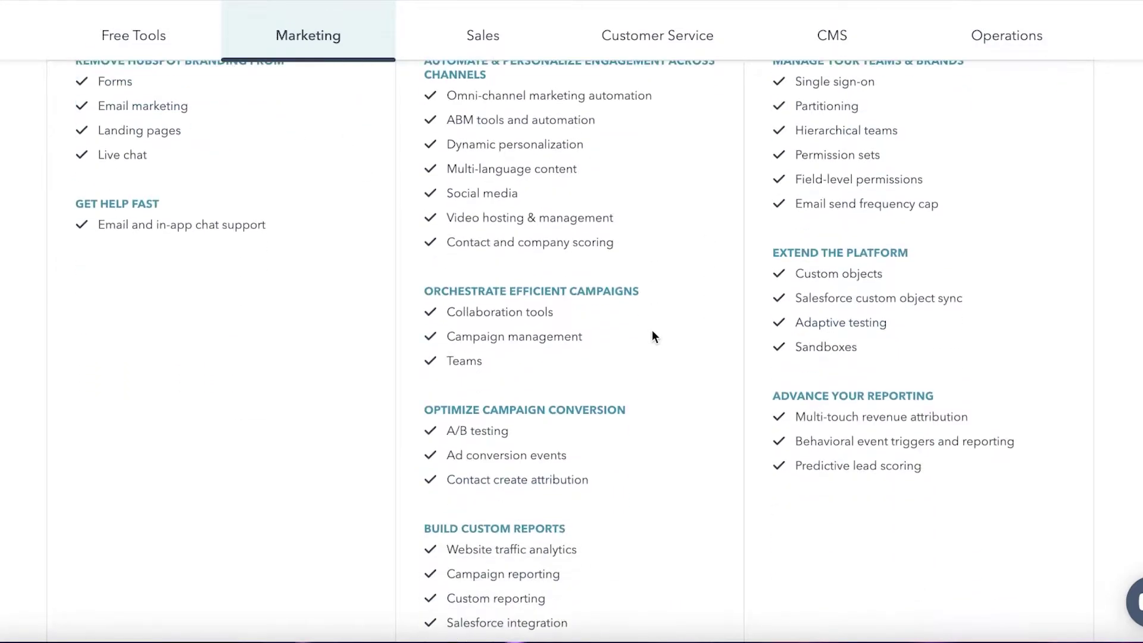
{"action": "scroll", "coordinate": [652, 333], "scroll_direction": "up", "scroll_amount": 1}
{"action": "scroll", "coordinate": [650, 327], "scroll_direction": "down", "scroll_amount": 2}
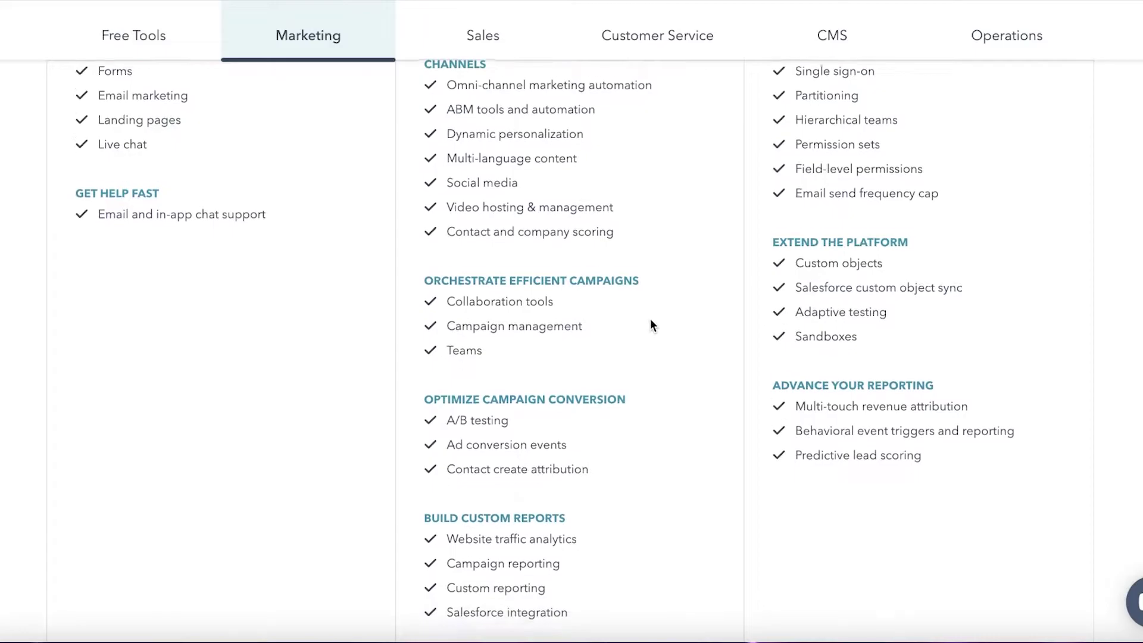
{"action": "scroll", "coordinate": [650, 319], "scroll_direction": "up", "scroll_amount": 2}
{"action": "scroll", "coordinate": [649, 320], "scroll_direction": "down", "scroll_amount": 1}
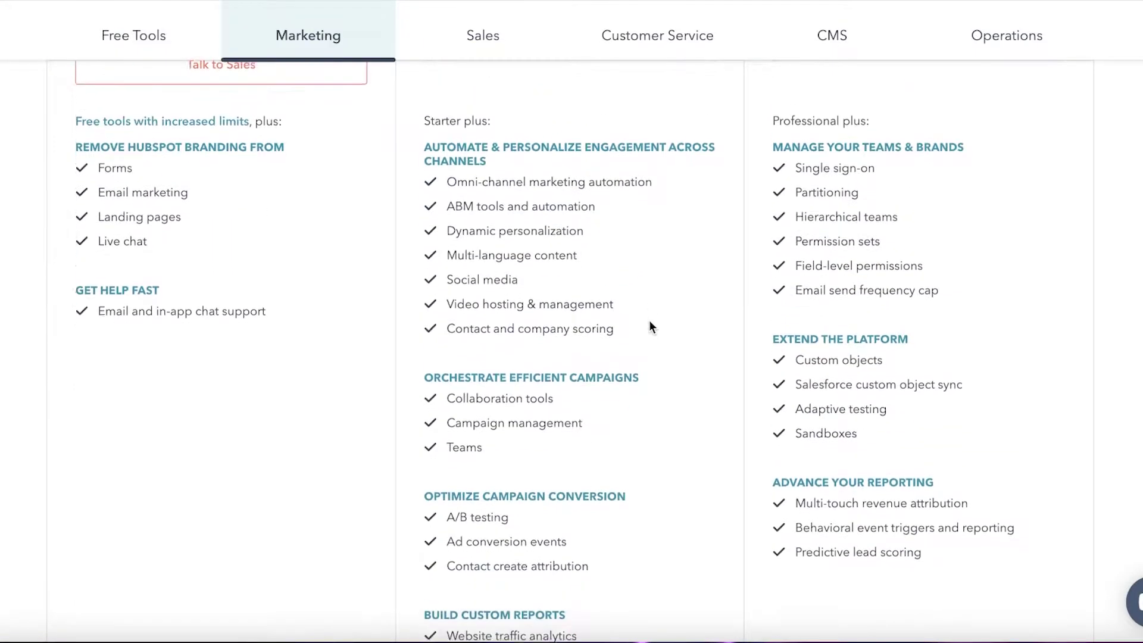
{"action": "scroll", "coordinate": [649, 321], "scroll_direction": "down", "scroll_amount": 2}
{"action": "scroll", "coordinate": [649, 327], "scroll_direction": "up", "scroll_amount": 1}
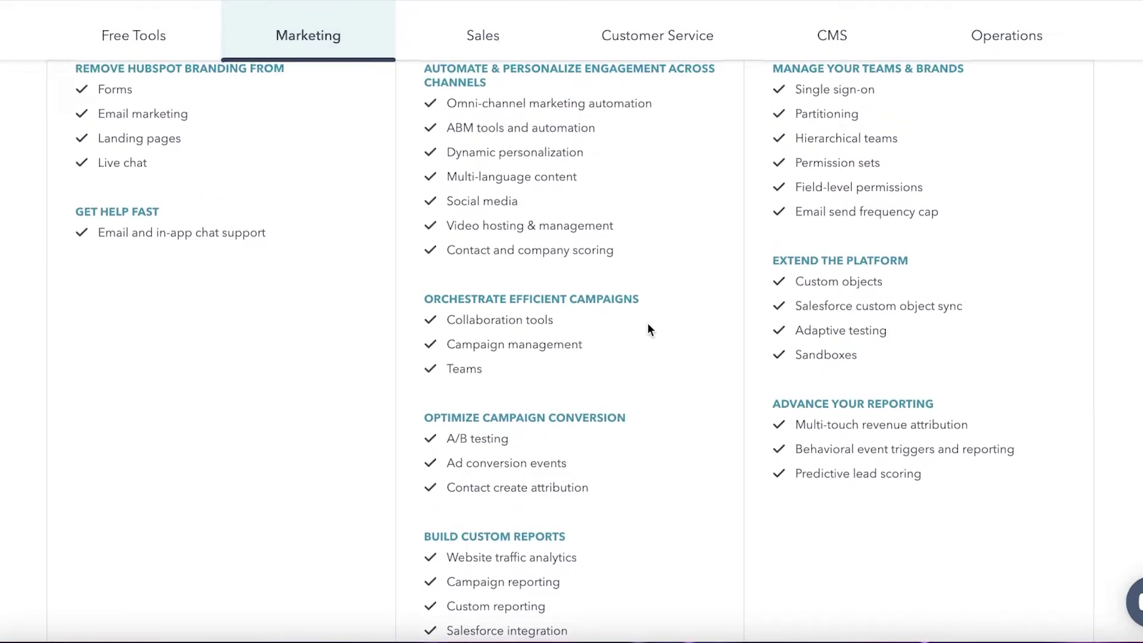
{"action": "scroll", "coordinate": [650, 327], "scroll_direction": "down", "scroll_amount": 1}
{"action": "scroll", "coordinate": [651, 327], "scroll_direction": "down", "scroll_amount": 15}
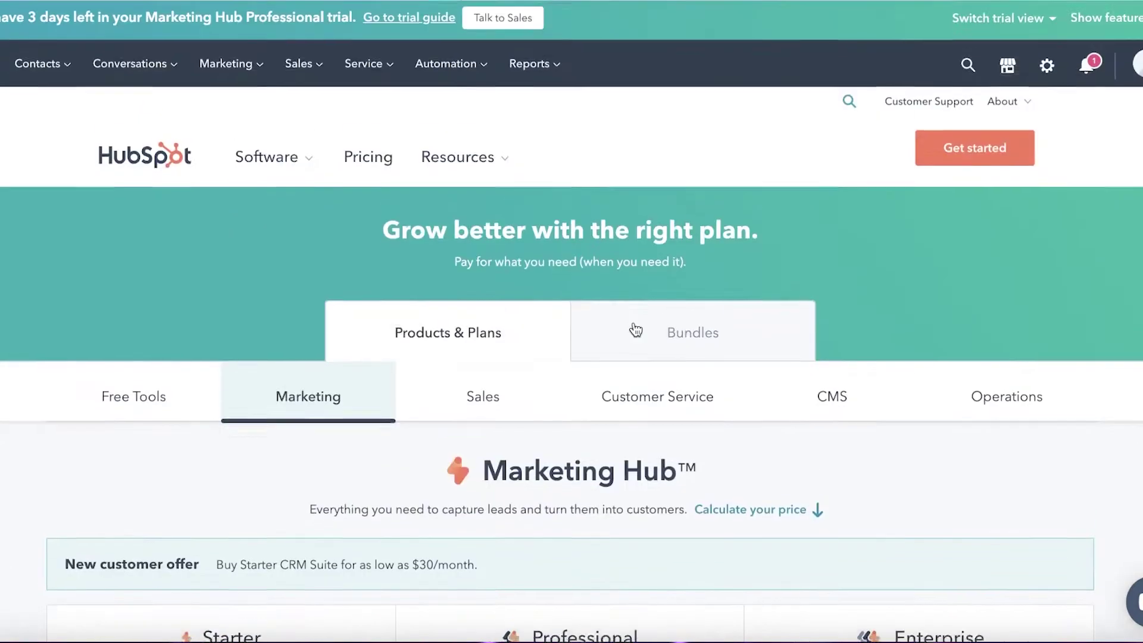
{"action": "scroll", "coordinate": [635, 329], "scroll_direction": "down", "scroll_amount": 5}
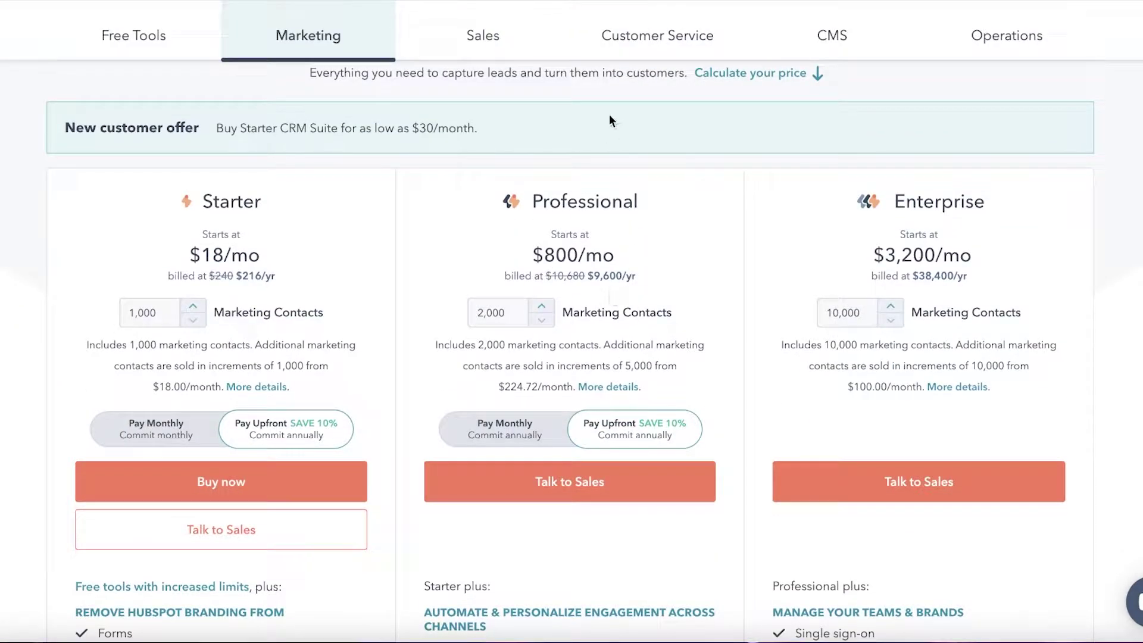
Step: Bring up the CMS Hub plans and prices again and scroll through them
{"action": "left_click", "coordinate": [856, 36]}
{"action": "scroll", "coordinate": [898, 177], "scroll_direction": "down", "scroll_amount": 9}
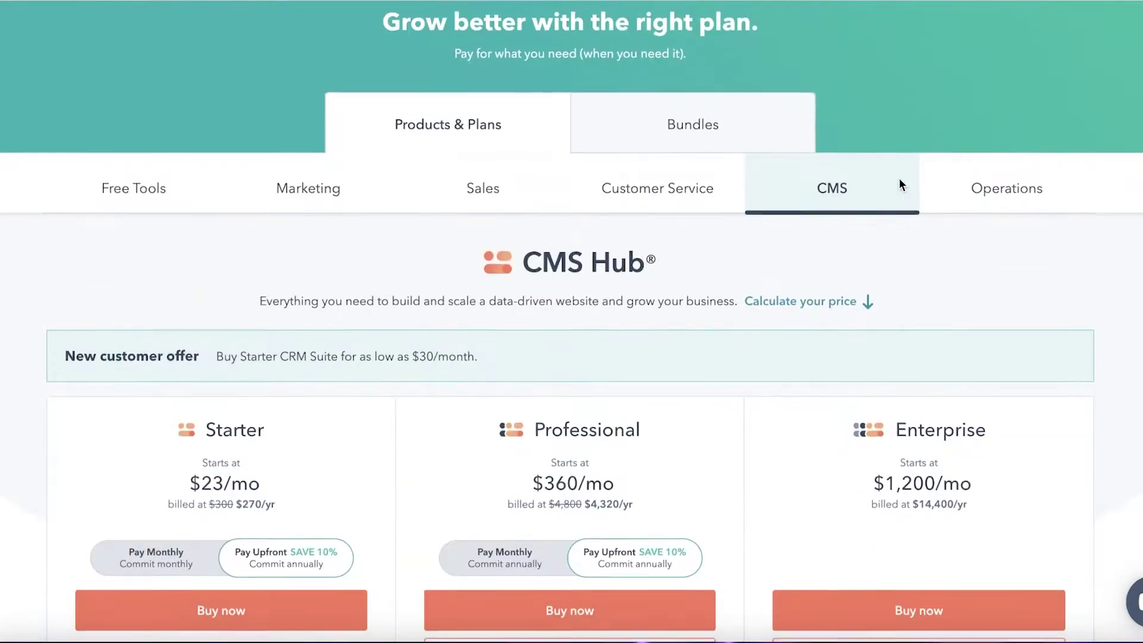
{"action": "scroll", "coordinate": [483, 197], "scroll_direction": "up", "scroll_amount": 1}
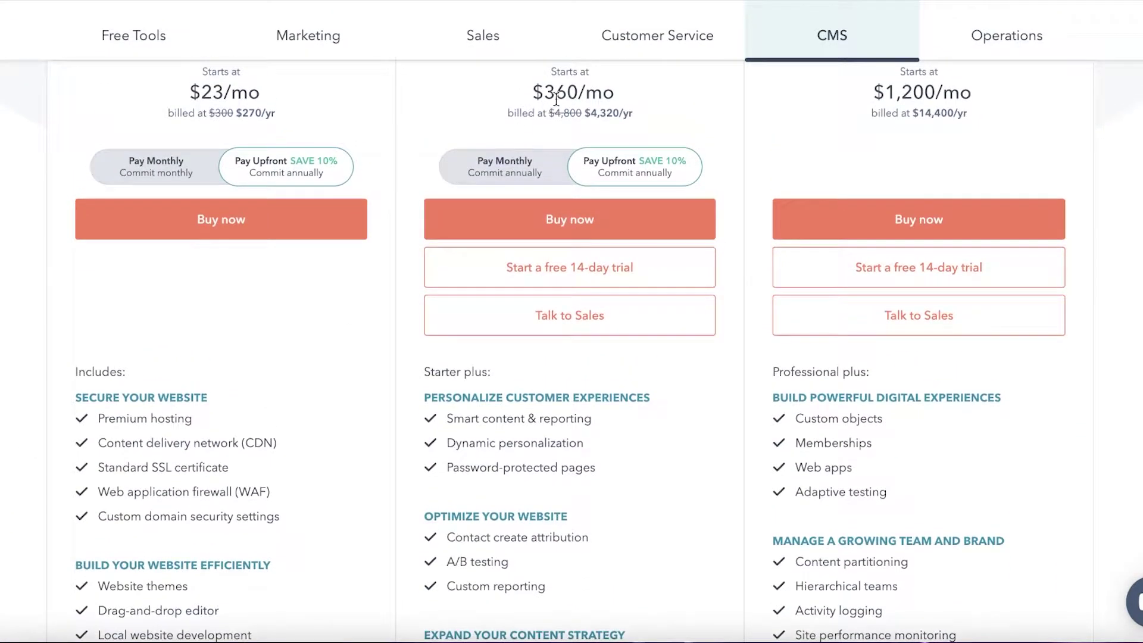
{"action": "scroll", "coordinate": [512, 348], "scroll_direction": "down", "scroll_amount": 3}
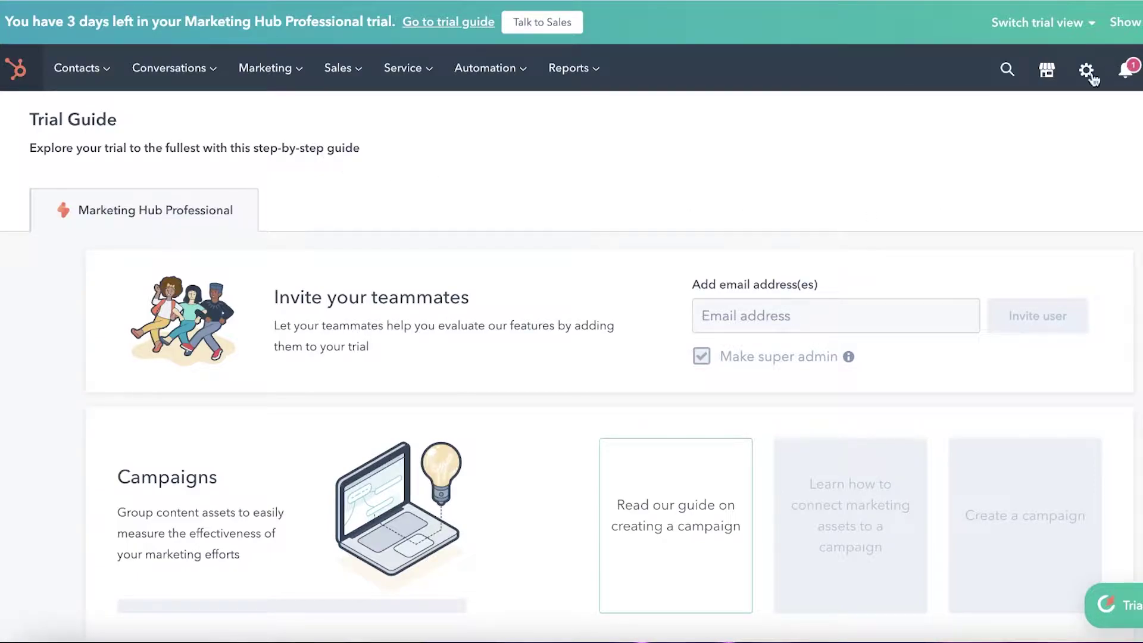
Step: Go to Marketing > Website > Website Pages
{"action": "left_click", "coordinate": [267, 82]}
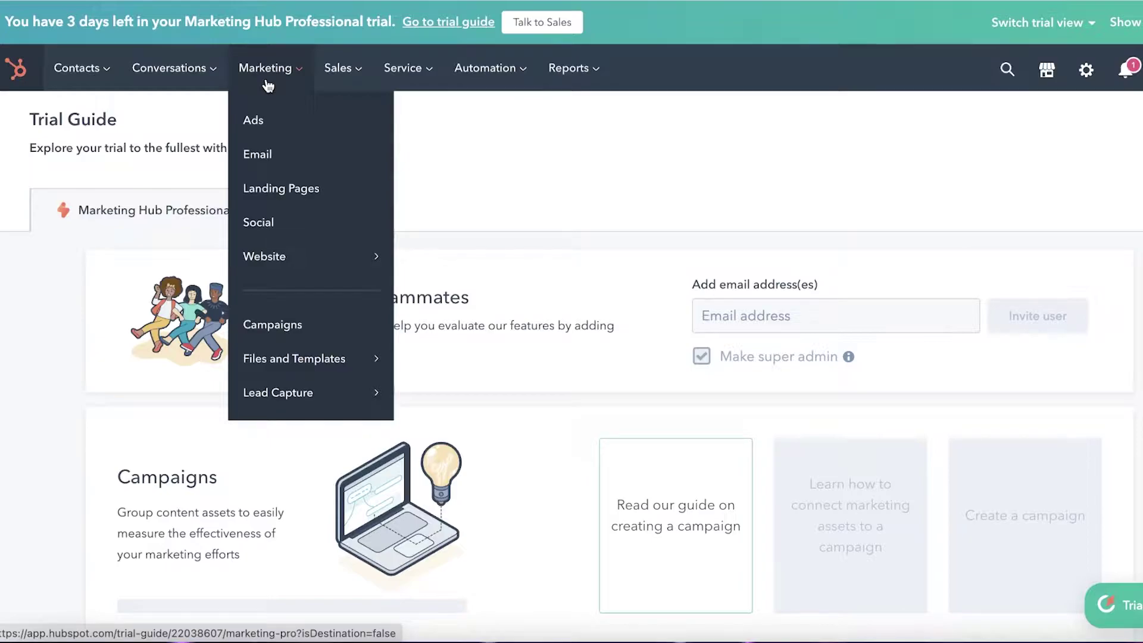
{"action": "mouse_move", "coordinate": [273, 265]}
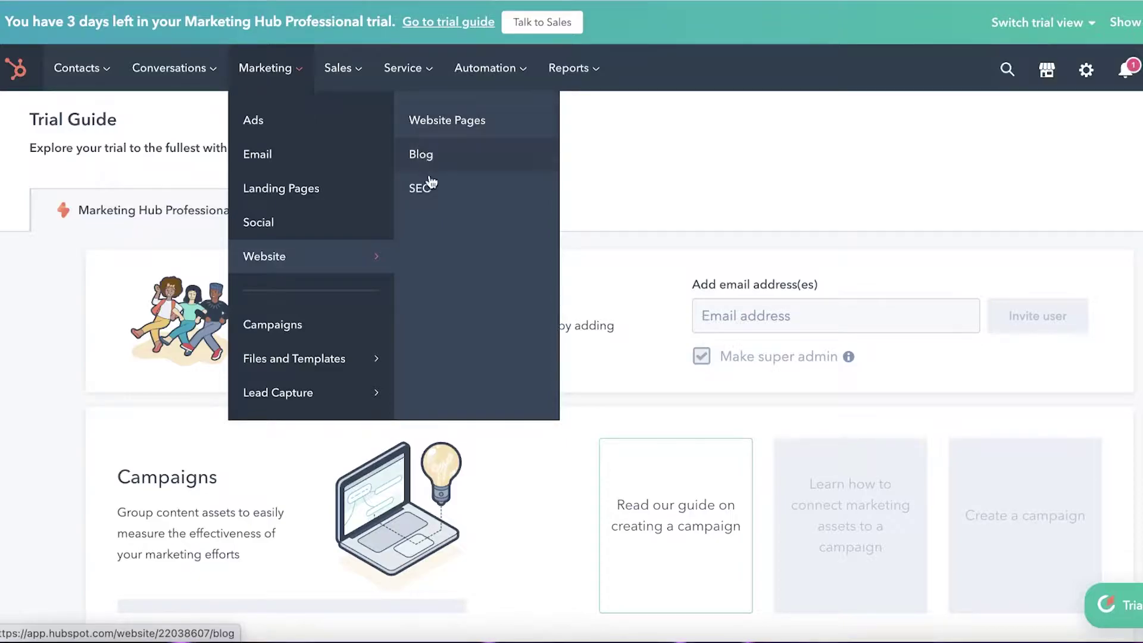
{"action": "left_click", "coordinate": [434, 126]}
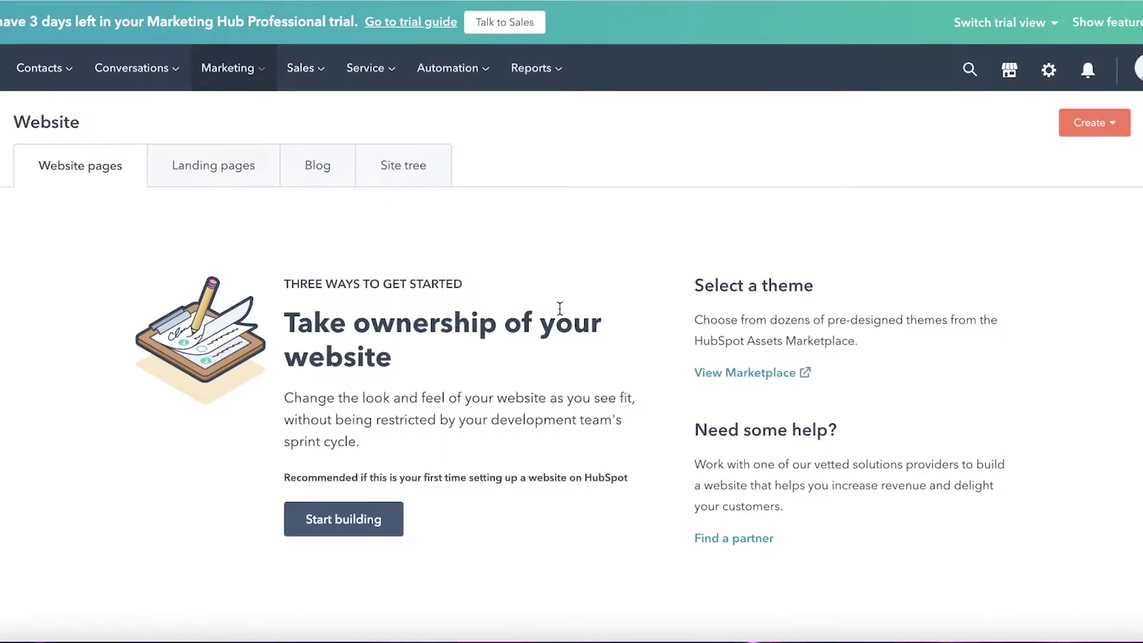
Step: Start building a new website and scroll to the CMS Hub Free task list
{"action": "scroll", "coordinate": [557, 308], "scroll_direction": "down", "scroll_amount": 1}
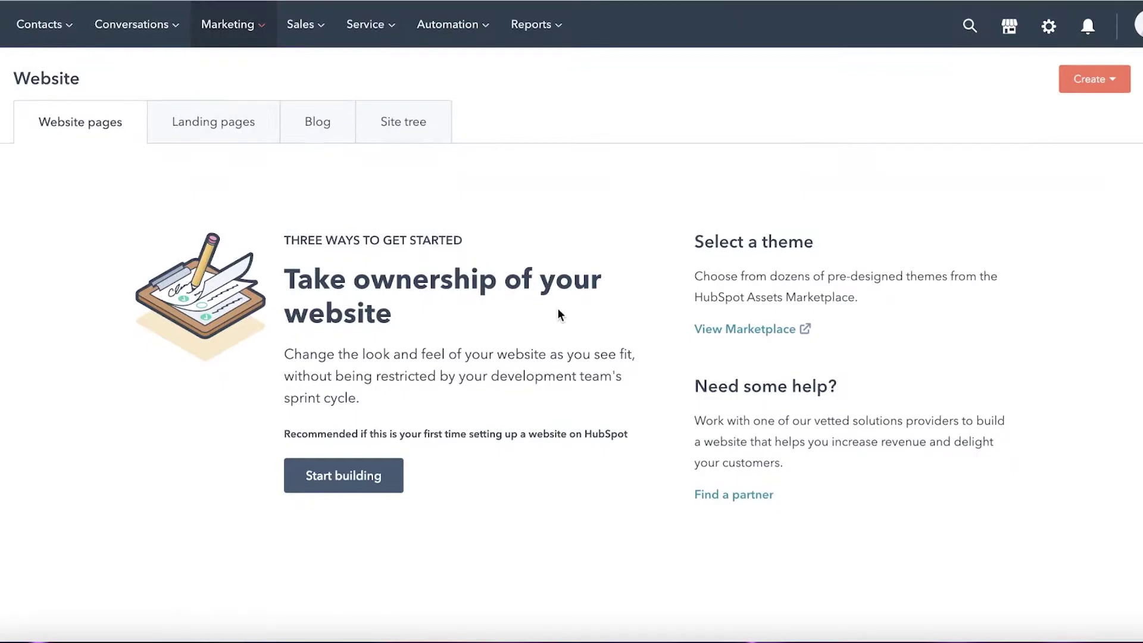
{"action": "left_click", "coordinate": [365, 482]}
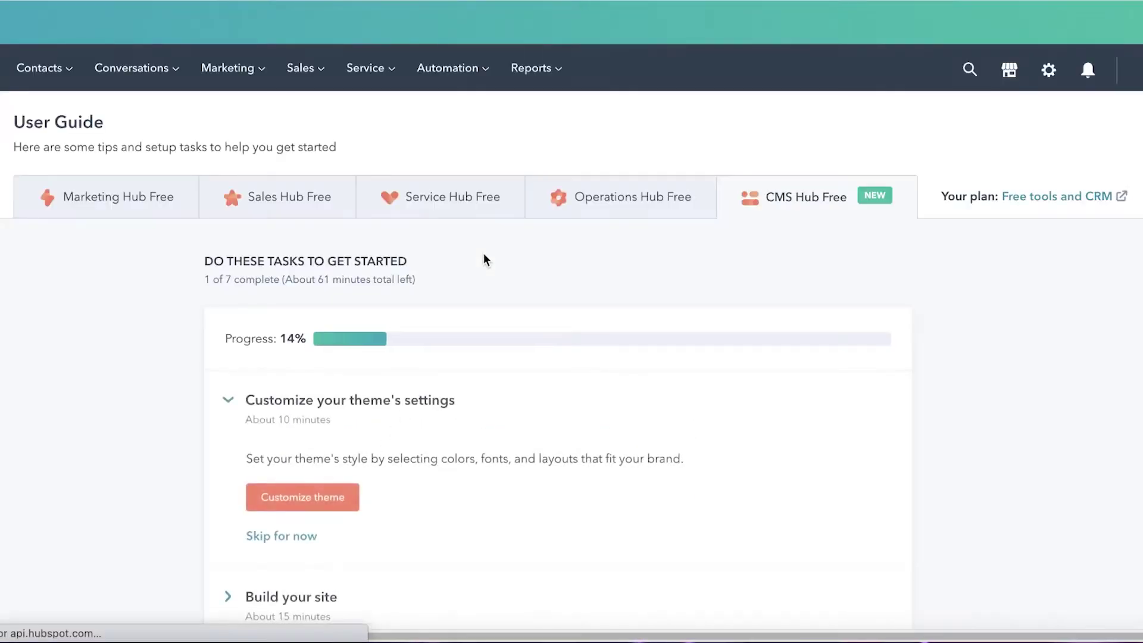
{"action": "scroll", "coordinate": [485, 258], "scroll_direction": "down", "scroll_amount": 5}
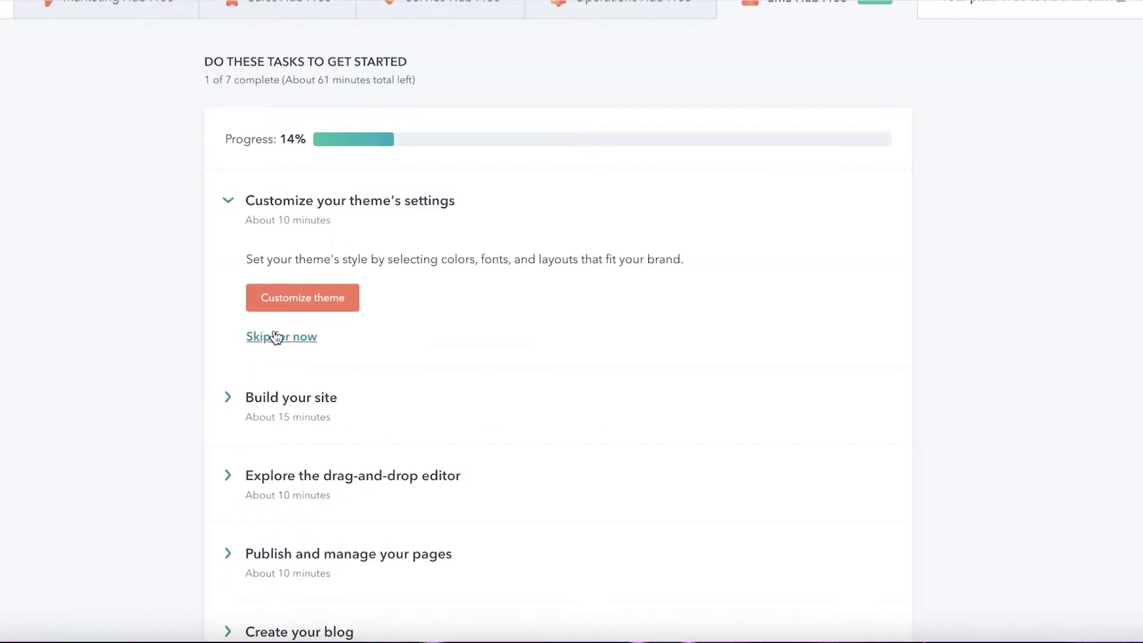
Step: Apply the Industrial colour scheme after trying Bold, Posh and Outdoors, keeping Helvetica as primary font
{"action": "left_click", "coordinate": [291, 301]}
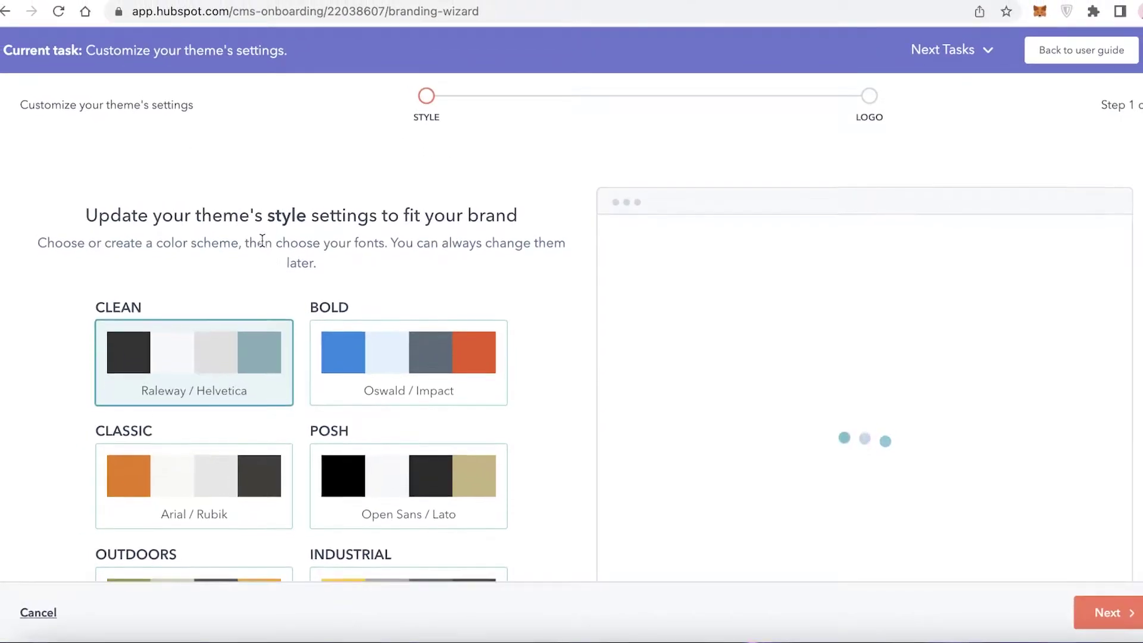
{"action": "left_click", "coordinate": [385, 346]}
{"action": "scroll", "coordinate": [381, 322], "scroll_direction": "down", "scroll_amount": 3}
{"action": "left_click", "coordinate": [377, 288]}
{"action": "left_click", "coordinate": [239, 388]}
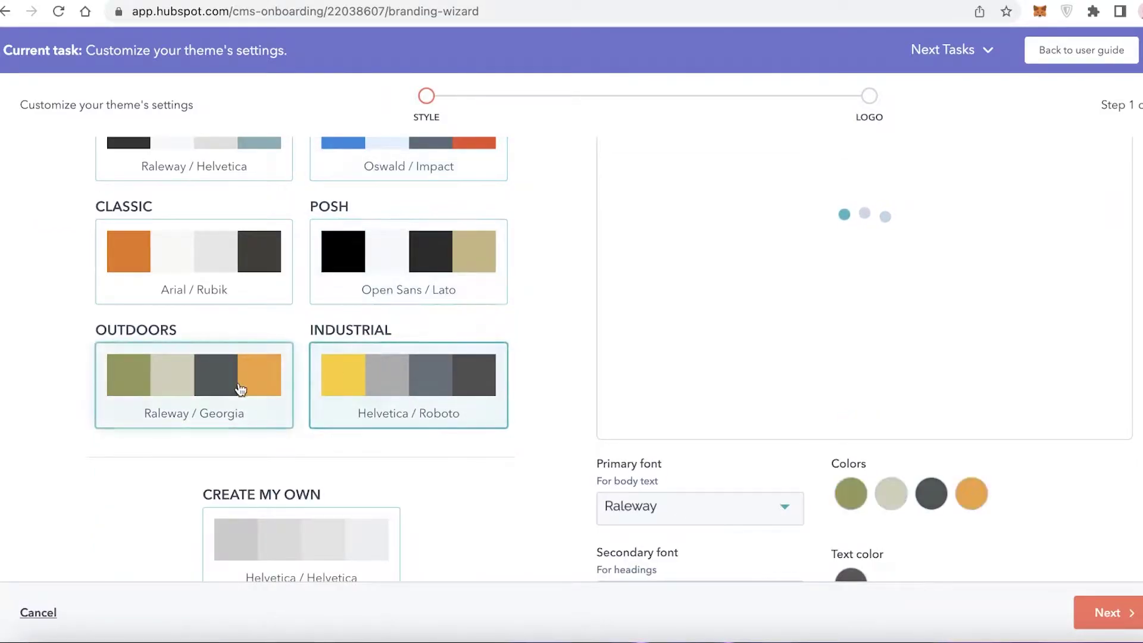
{"action": "left_click", "coordinate": [376, 394]}
{"action": "scroll", "coordinate": [452, 250], "scroll_direction": "down", "scroll_amount": 5}
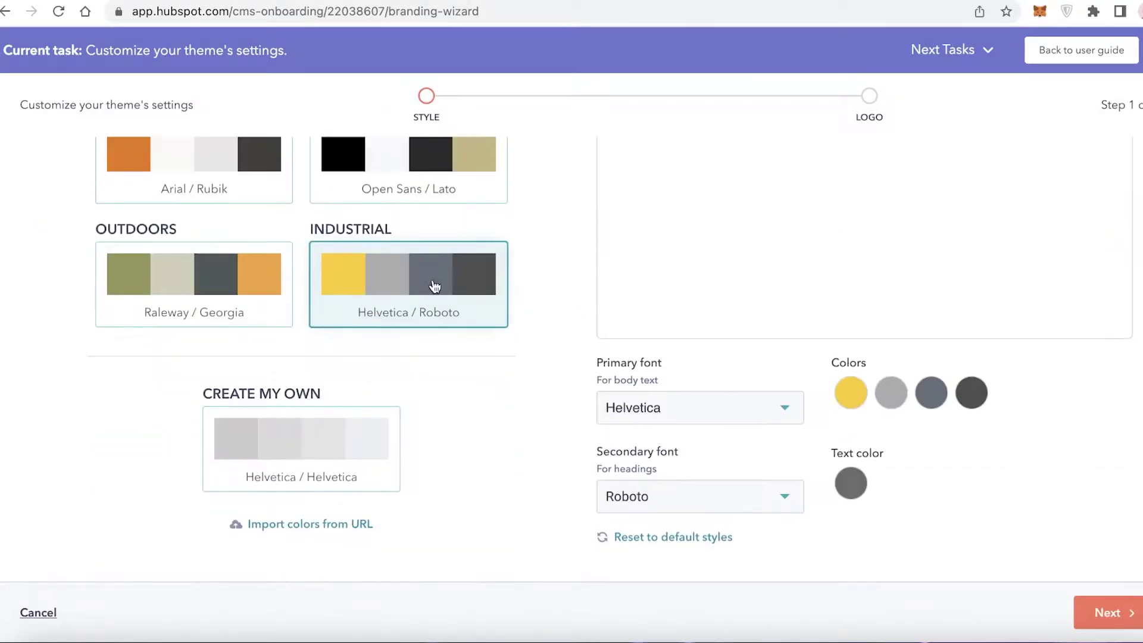
{"action": "left_click", "coordinate": [662, 422]}
{"action": "left_click", "coordinate": [661, 422]}
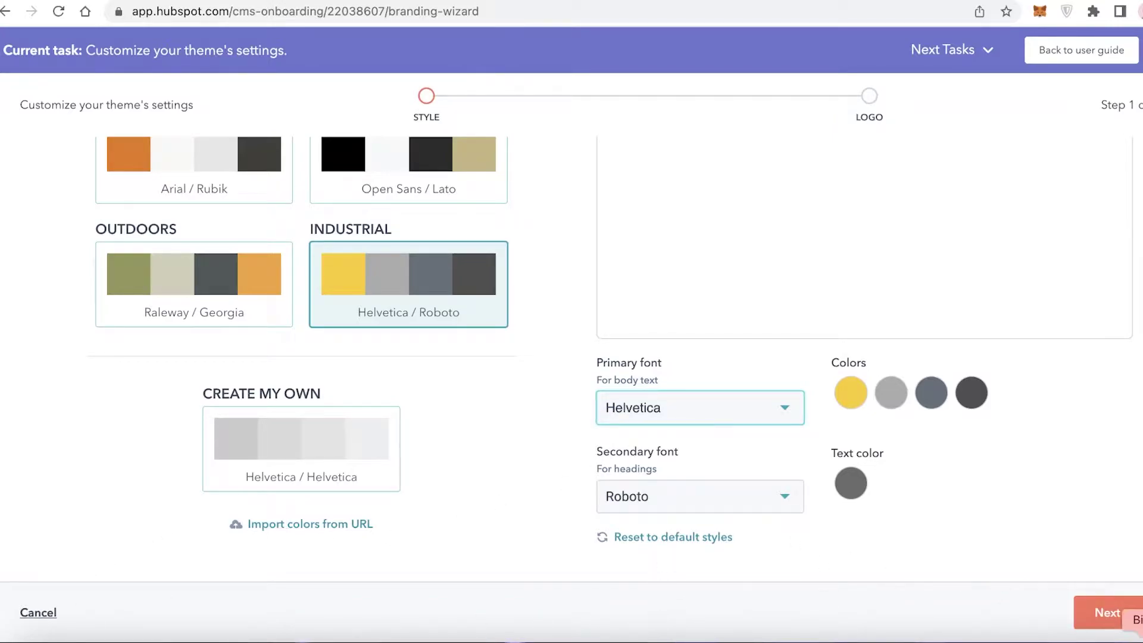
Step: Advance to the logo step and scroll through the Growth theme preview
{"action": "left_click", "coordinate": [1108, 612]}
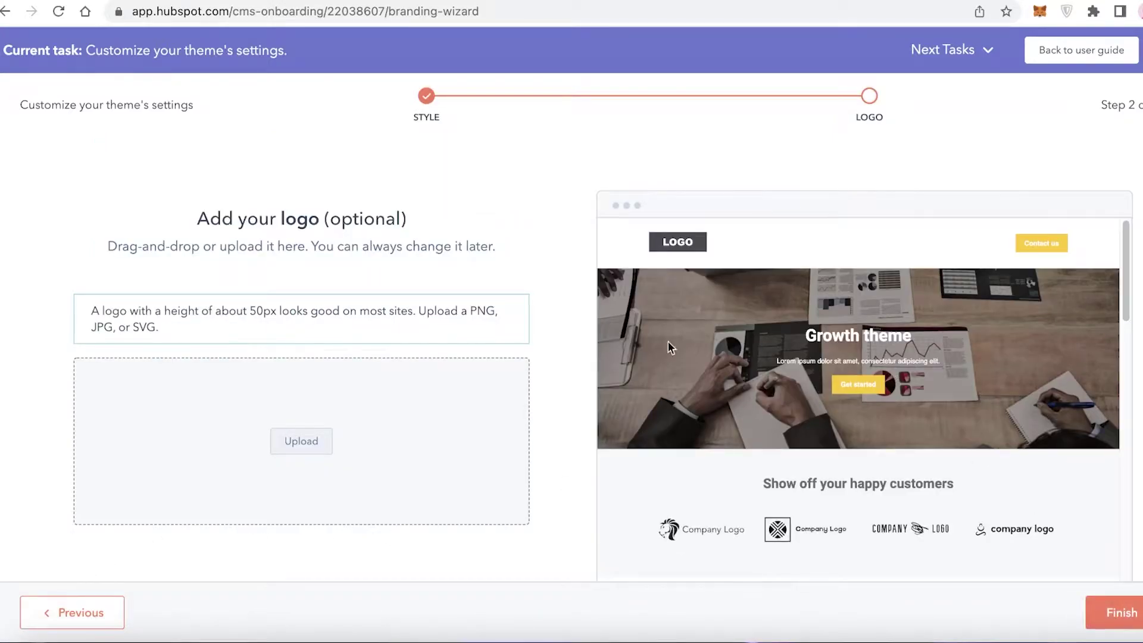
{"action": "scroll", "coordinate": [667, 344], "scroll_direction": "down", "scroll_amount": 4}
{"action": "scroll", "coordinate": [816, 334], "scroll_direction": "up", "scroll_amount": 3}
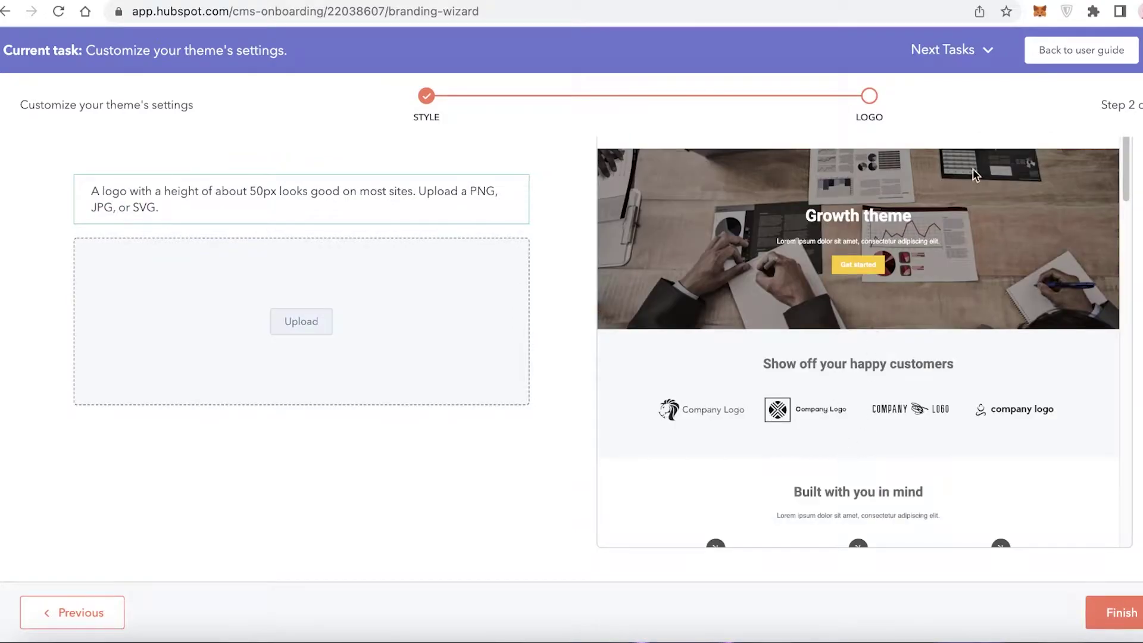
{"action": "scroll", "coordinate": [954, 356], "scroll_direction": "down", "scroll_amount": 15}
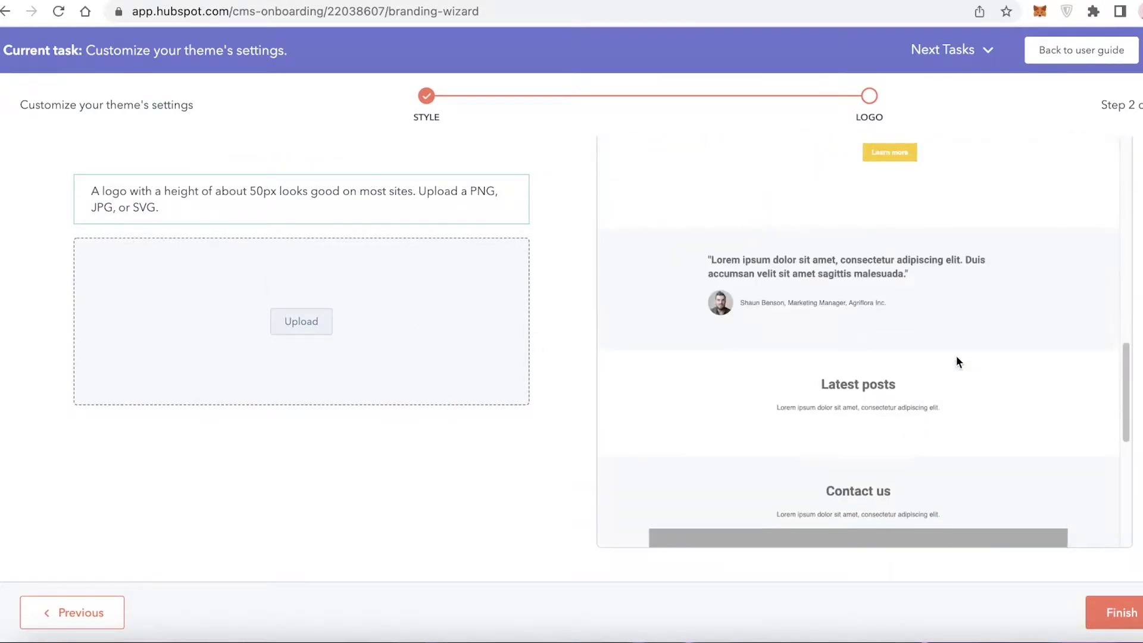
{"action": "scroll", "coordinate": [953, 354], "scroll_direction": "up", "scroll_amount": 20}
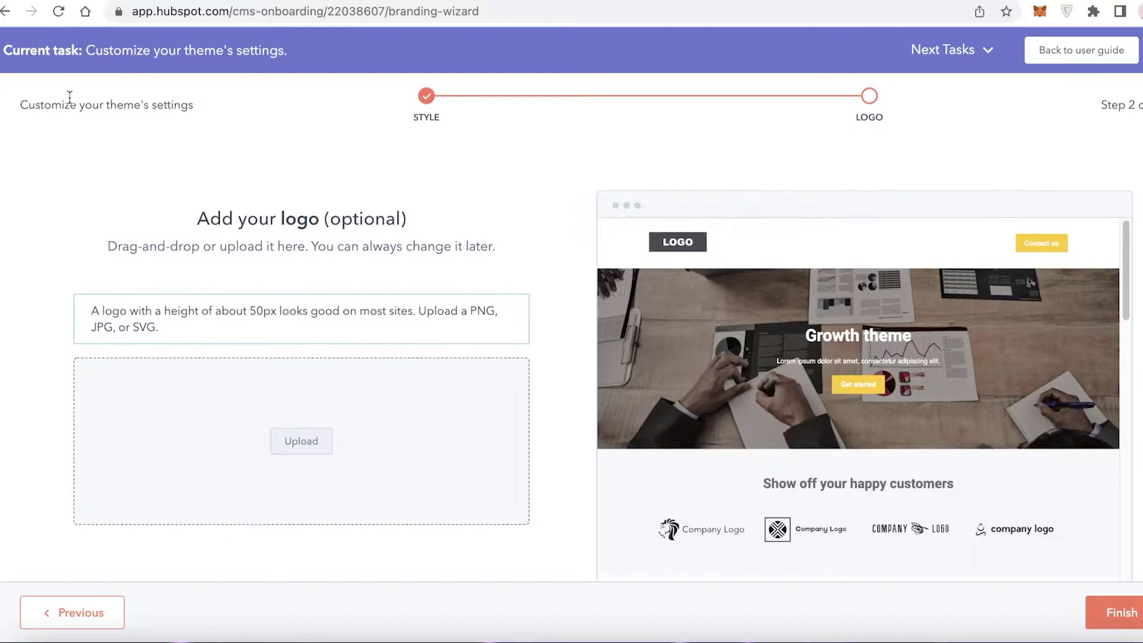
Step: Exit the theme wizard to the User Guide and launch the Build your site task
{"action": "left_click", "coordinate": [53, 615]}
{"action": "left_click", "coordinate": [37, 615]}
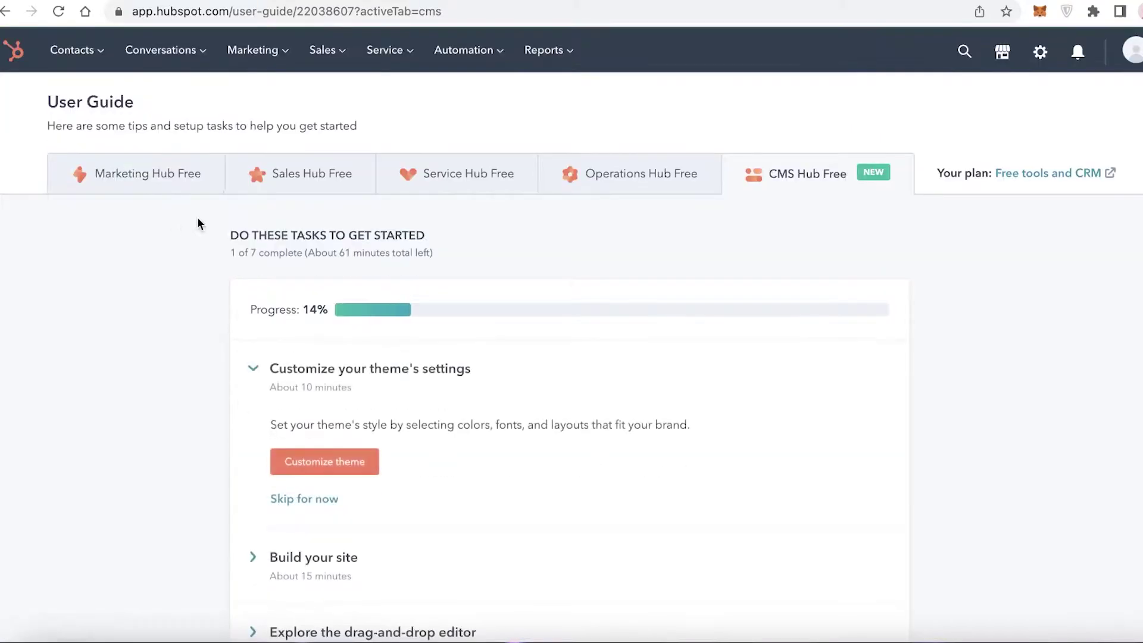
{"action": "scroll", "coordinate": [737, 232], "scroll_direction": "down", "scroll_amount": 8}
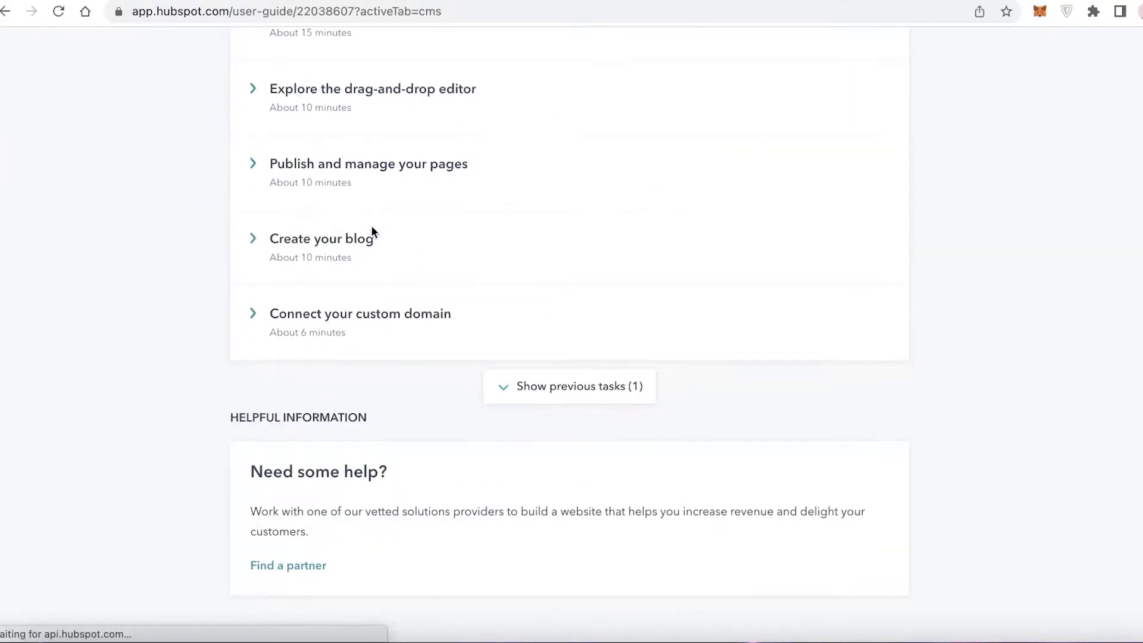
{"action": "scroll", "coordinate": [381, 238], "scroll_direction": "down", "scroll_amount": 1}
{"action": "scroll", "coordinate": [357, 280], "scroll_direction": "up", "scroll_amount": 10}
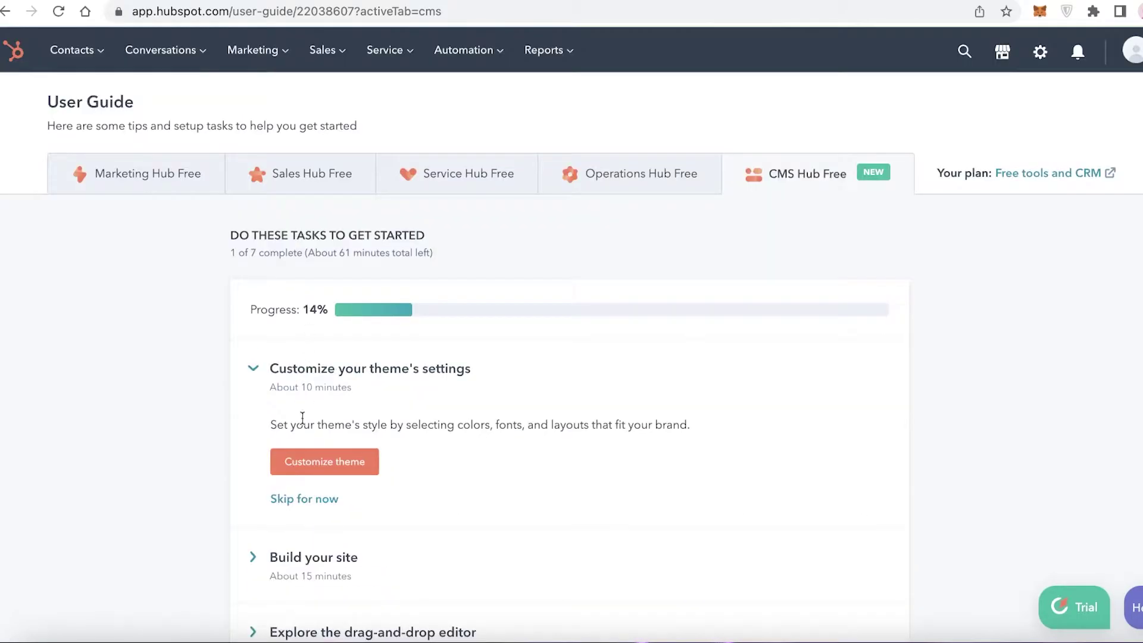
{"action": "scroll", "coordinate": [290, 498], "scroll_direction": "down", "scroll_amount": 3}
{"action": "left_click", "coordinate": [278, 373]}
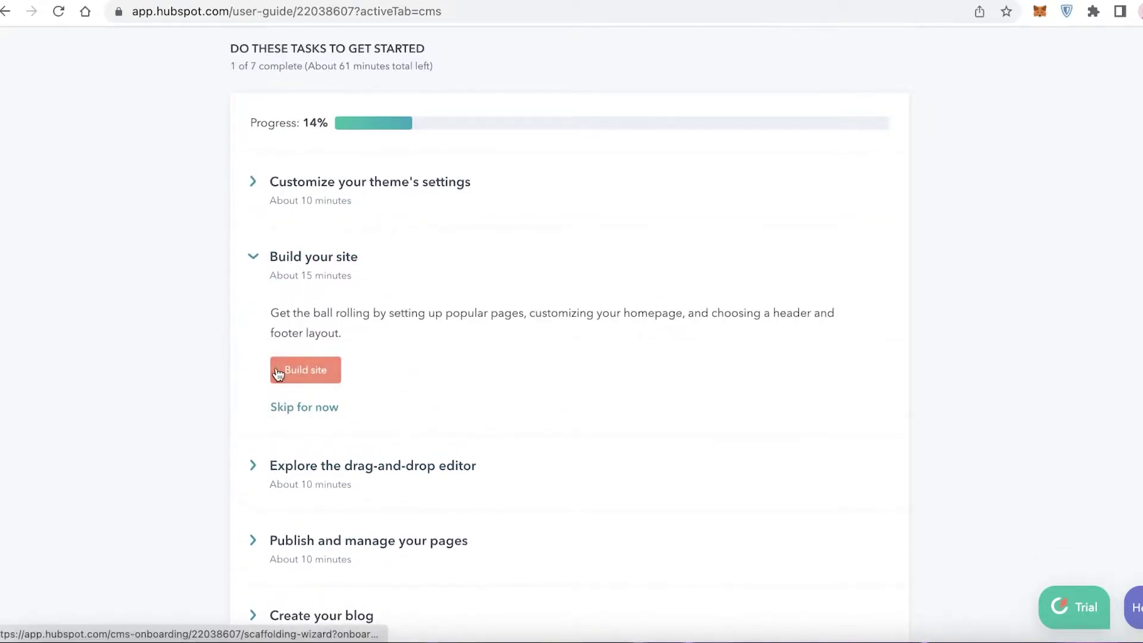
{"action": "left_click", "coordinate": [304, 374]}
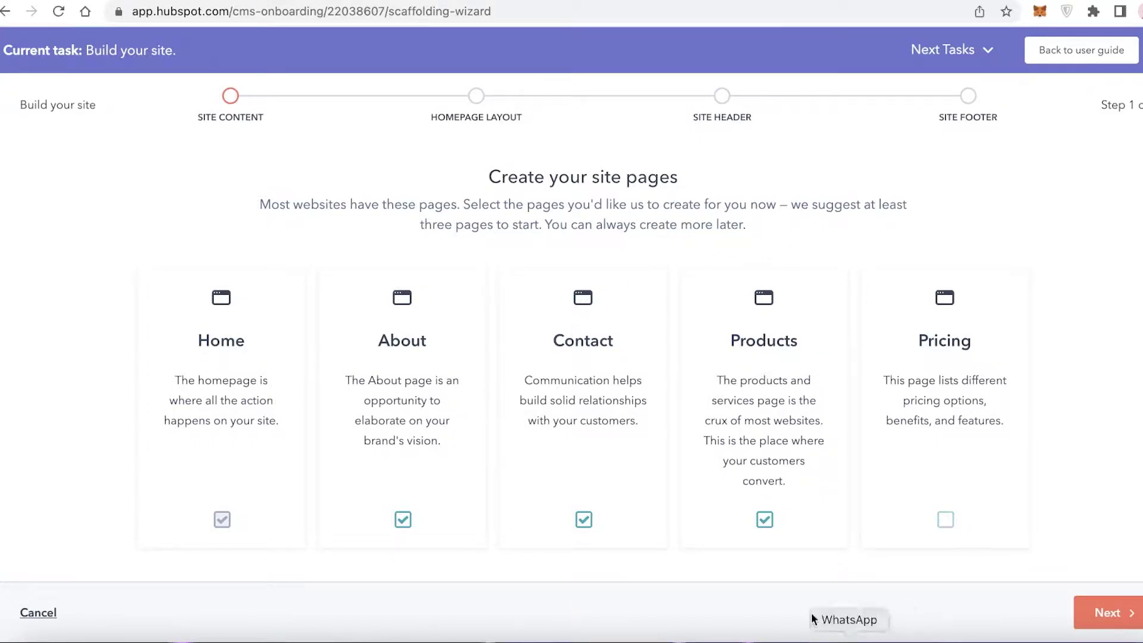
Step: Confirm the site pages and set the homepage industry to Tourism/Travel
{"action": "left_click", "coordinate": [1085, 619]}
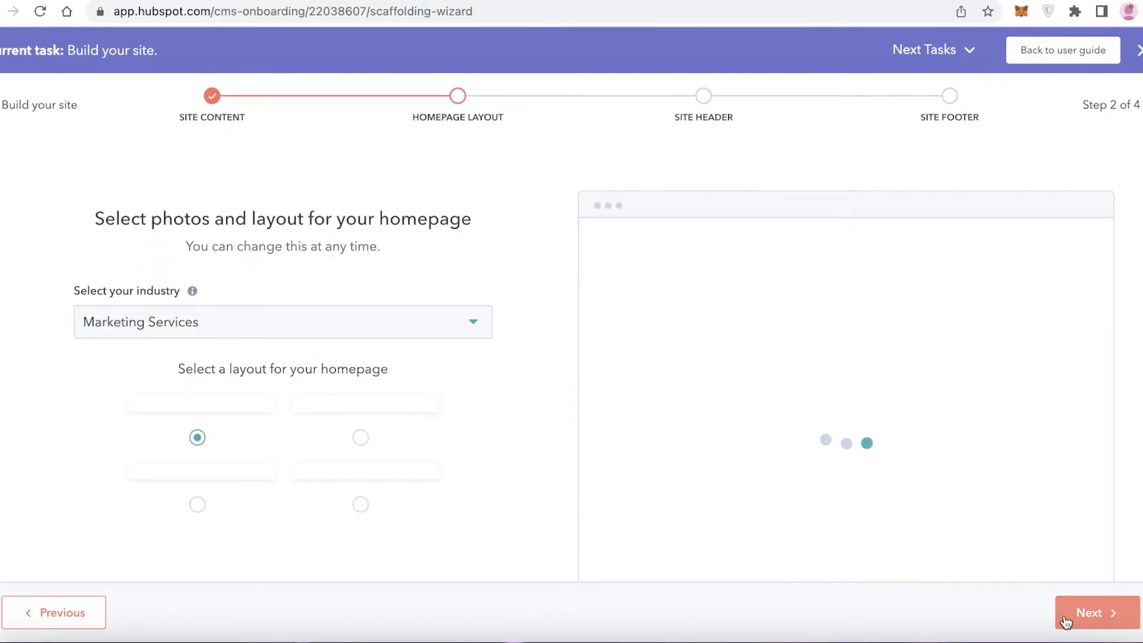
{"action": "left_click", "coordinate": [276, 324]}
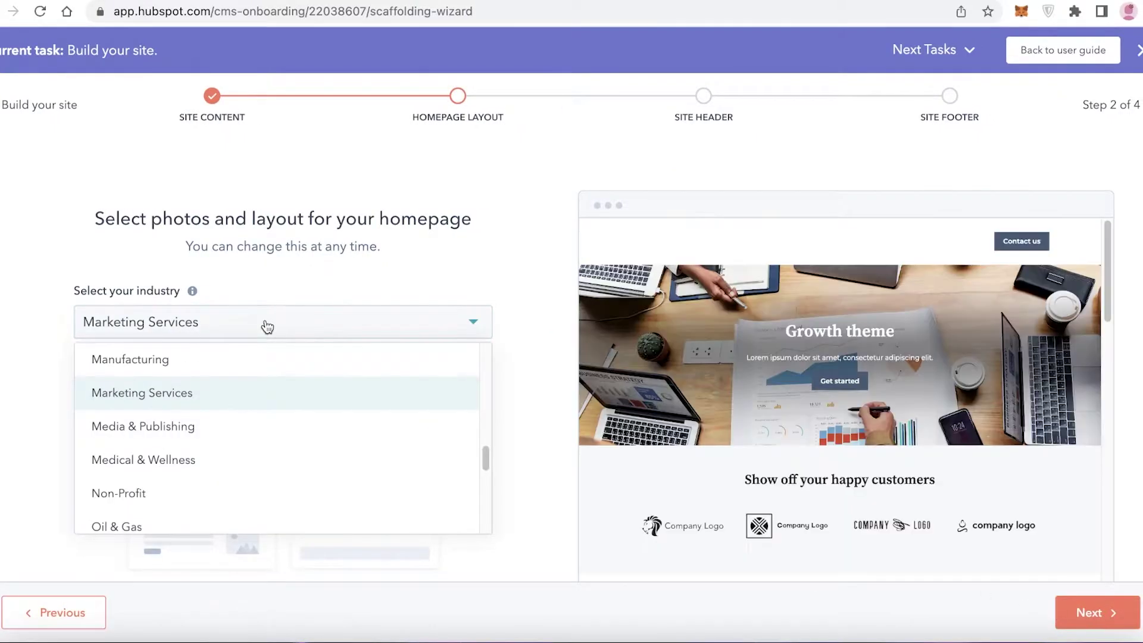
{"action": "left_click", "coordinate": [235, 328]}
{"action": "left_click", "coordinate": [230, 318]}
{"action": "key", "text": "Down"}
{"action": "key", "text": "Return"}
{"action": "left_click", "coordinate": [258, 322]}
{"action": "scroll", "coordinate": [219, 423], "scroll_direction": "down", "scroll_amount": 5}
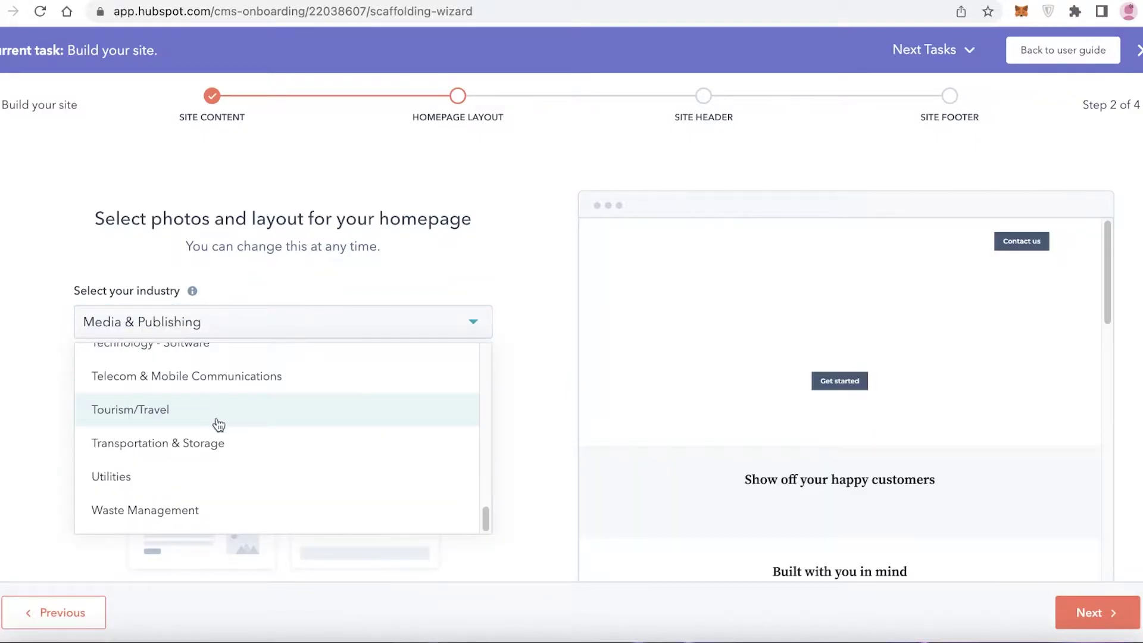
{"action": "left_click", "coordinate": [170, 410]}
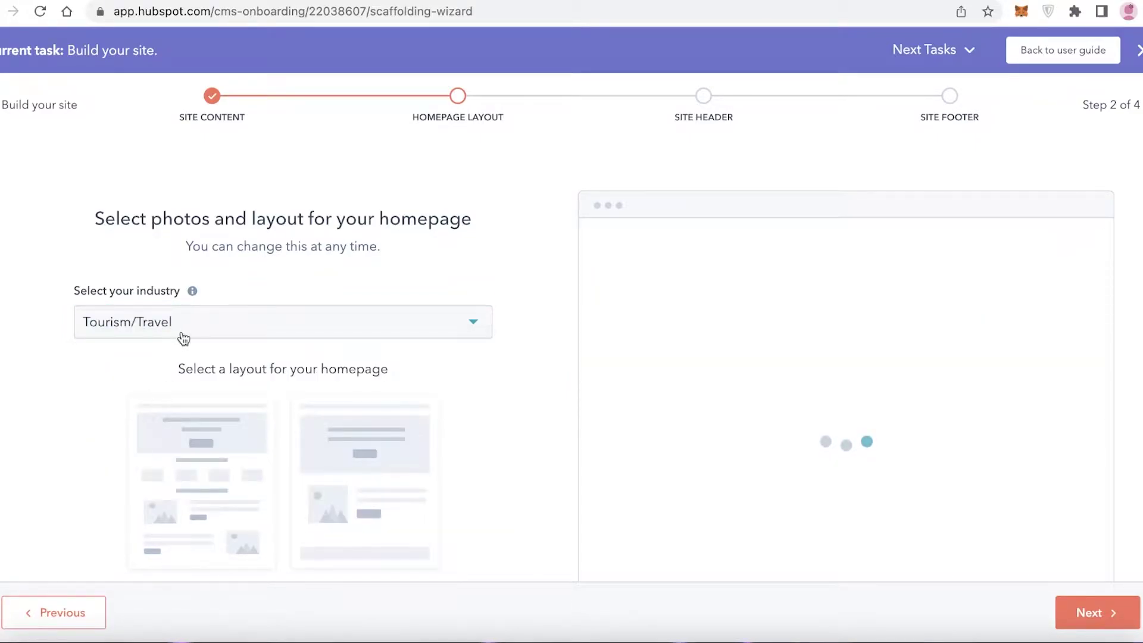
Step: Review the pier and beach homepage preview, then accept the layout
{"action": "scroll", "coordinate": [349, 351], "scroll_direction": "down", "scroll_amount": 3}
{"action": "scroll", "coordinate": [437, 369], "scroll_direction": "up", "scroll_amount": 3}
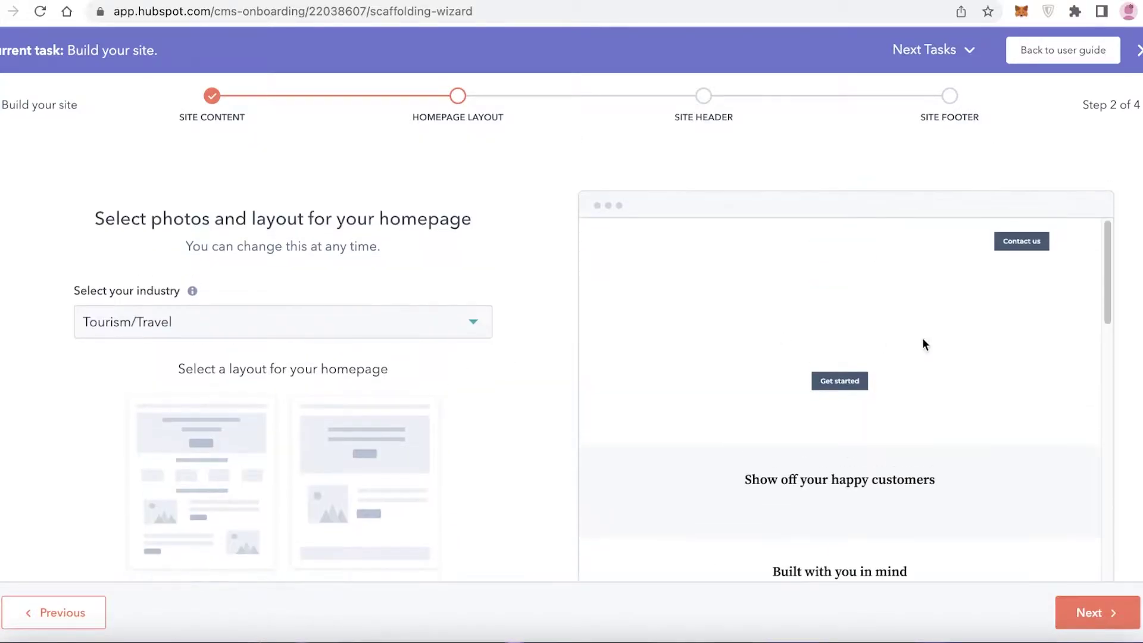
{"action": "scroll", "coordinate": [280, 400], "scroll_direction": "down", "scroll_amount": 5}
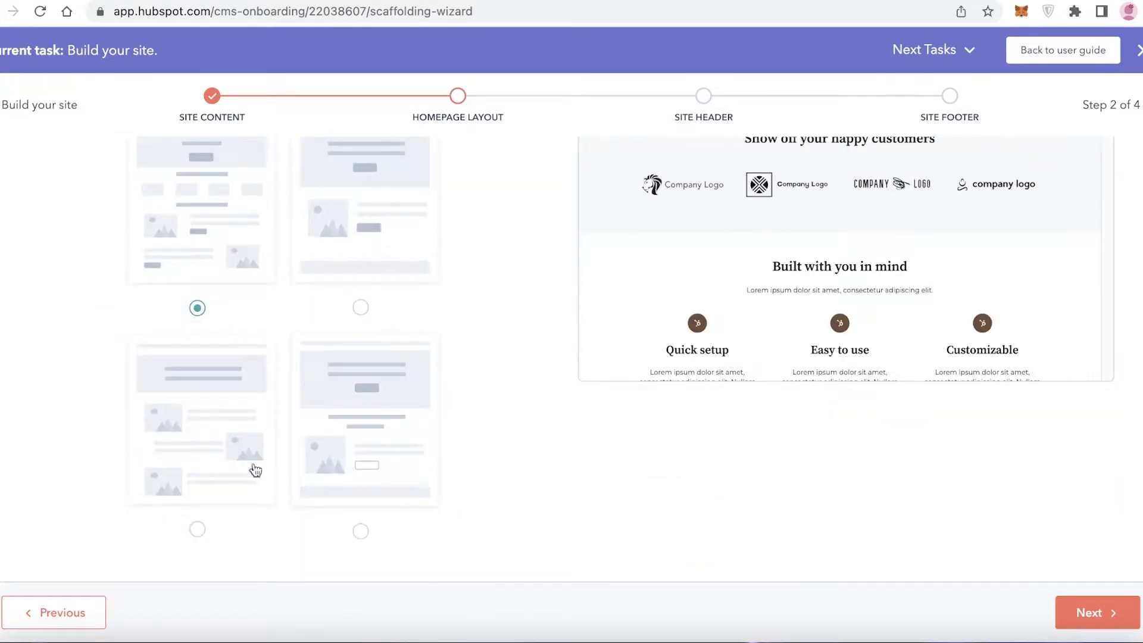
{"action": "scroll", "coordinate": [410, 433], "scroll_direction": "up", "scroll_amount": 5}
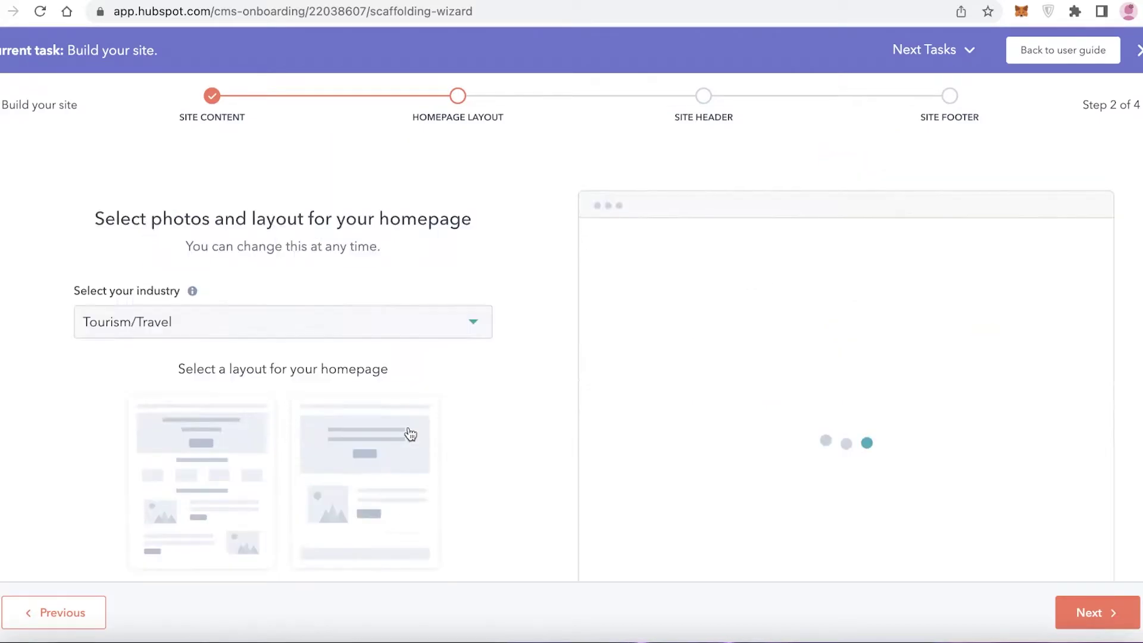
{"action": "scroll", "coordinate": [409, 433], "scroll_direction": "down", "scroll_amount": 5}
{"action": "scroll", "coordinate": [393, 440], "scroll_direction": "up", "scroll_amount": 3}
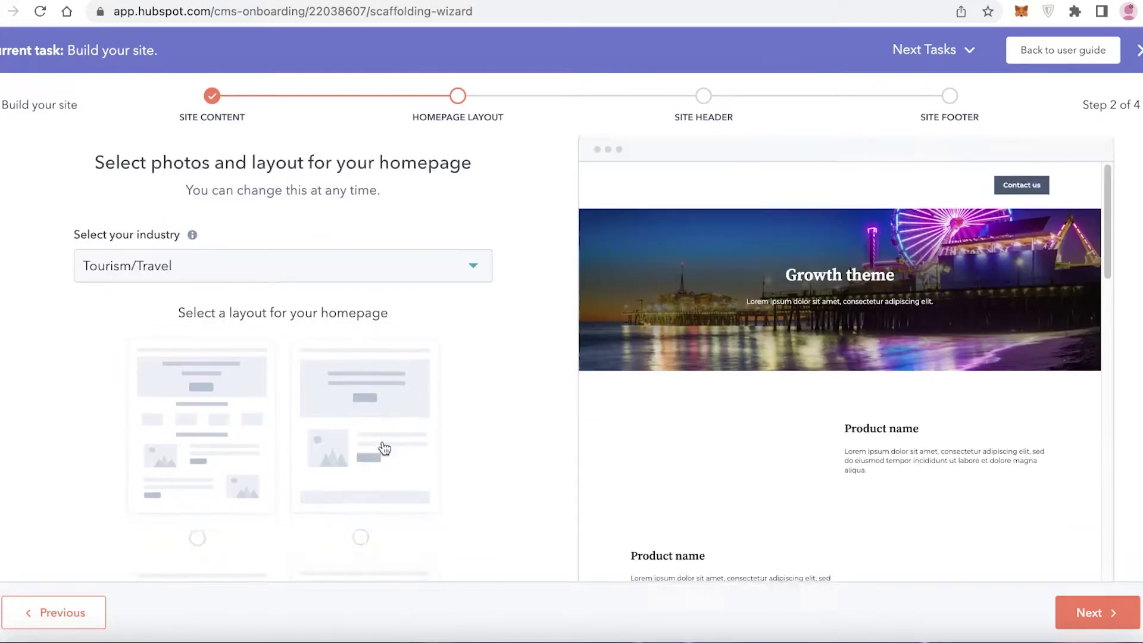
{"action": "scroll", "coordinate": [347, 327], "scroll_direction": "down", "scroll_amount": 3}
{"action": "scroll", "coordinate": [441, 354], "scroll_direction": "up", "scroll_amount": 4}
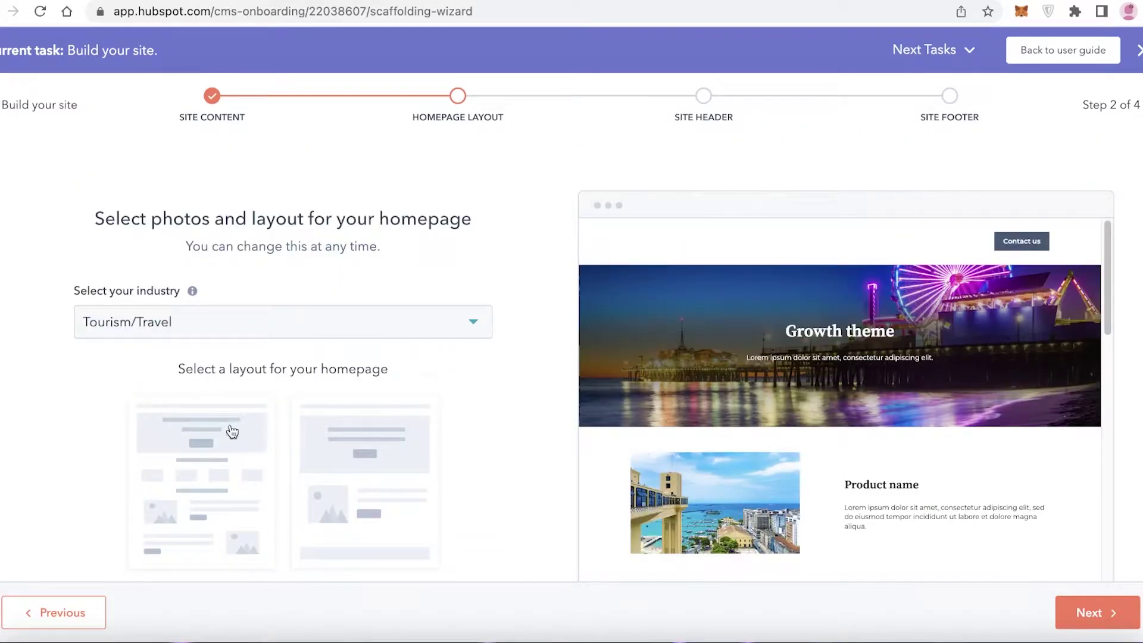
{"action": "left_click", "coordinate": [1065, 607]}
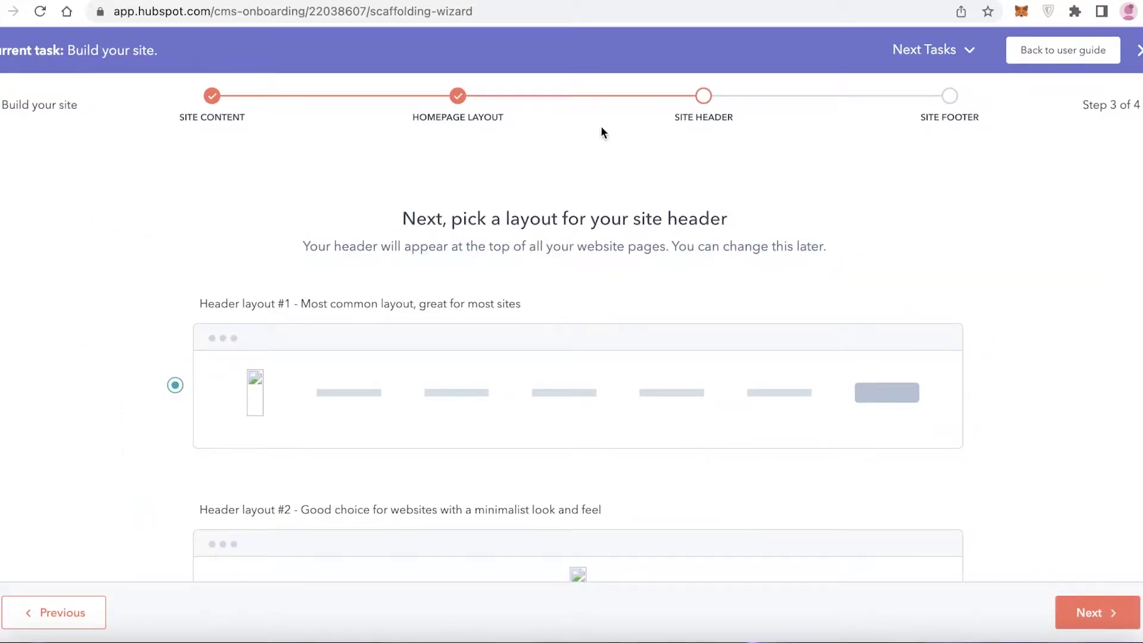
Step: Use header layout #2 and footer layout #2 with left-aligned social links, then finish setup
{"action": "scroll", "coordinate": [494, 263], "scroll_direction": "down", "scroll_amount": 3}
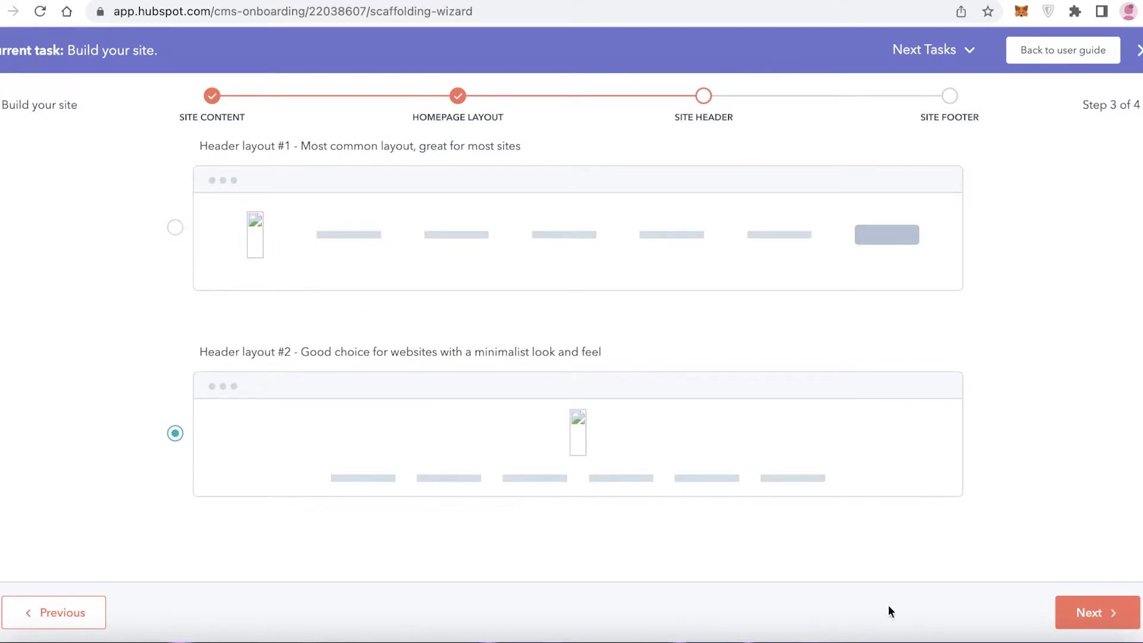
{"action": "left_click", "coordinate": [1100, 624]}
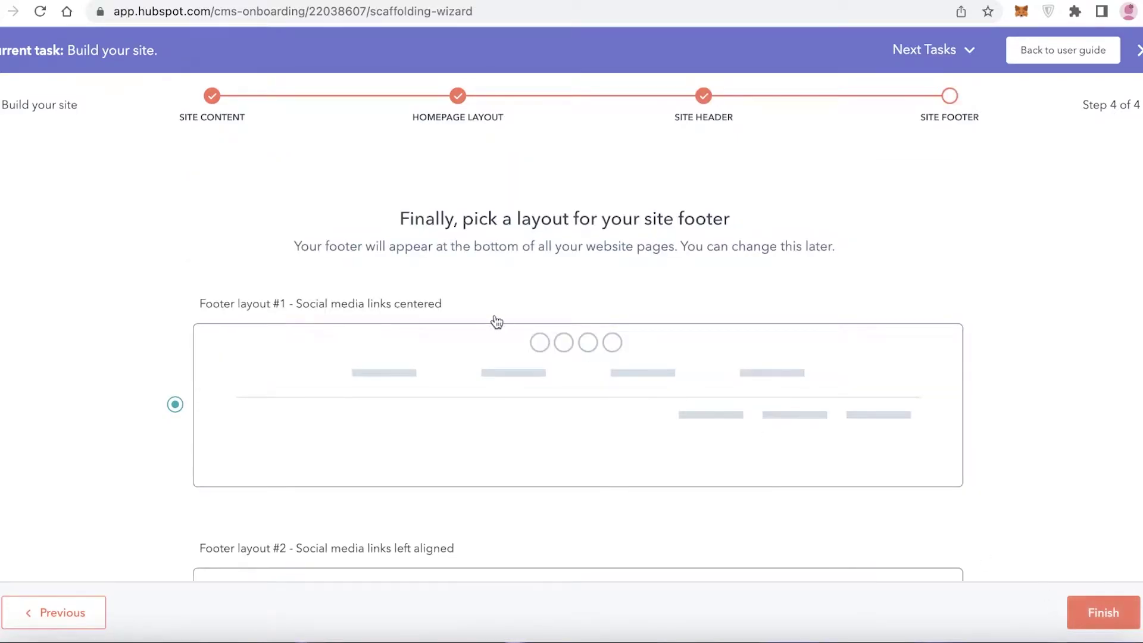
{"action": "scroll", "coordinate": [498, 324], "scroll_direction": "down", "scroll_amount": 3}
{"action": "scroll", "coordinate": [503, 351], "scroll_direction": "up", "scroll_amount": 3}
{"action": "scroll", "coordinate": [503, 351], "scroll_direction": "down", "scroll_amount": 3}
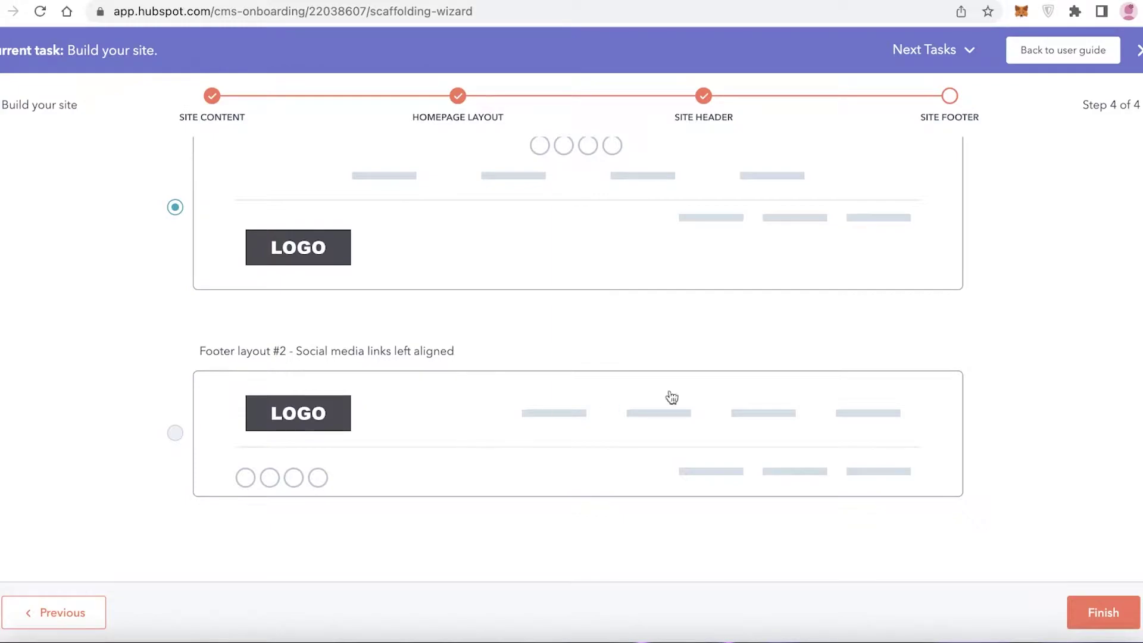
{"action": "scroll", "coordinate": [672, 397], "scroll_direction": "up", "scroll_amount": 1}
{"action": "scroll", "coordinate": [539, 174], "scroll_direction": "down", "scroll_amount": 1}
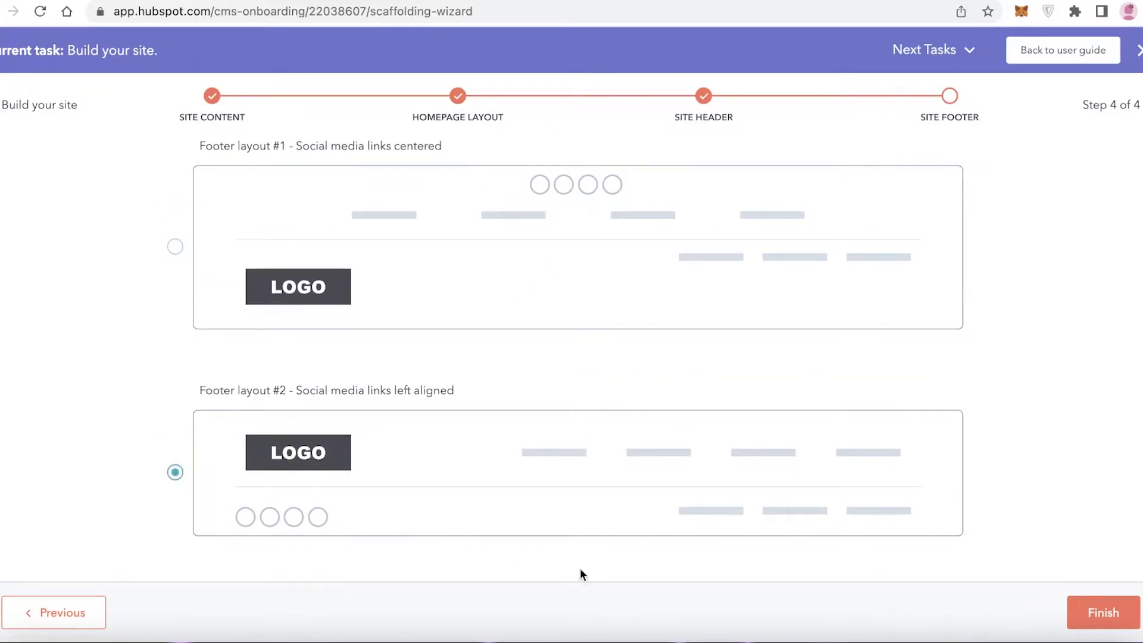
{"action": "left_click", "coordinate": [1098, 623]}
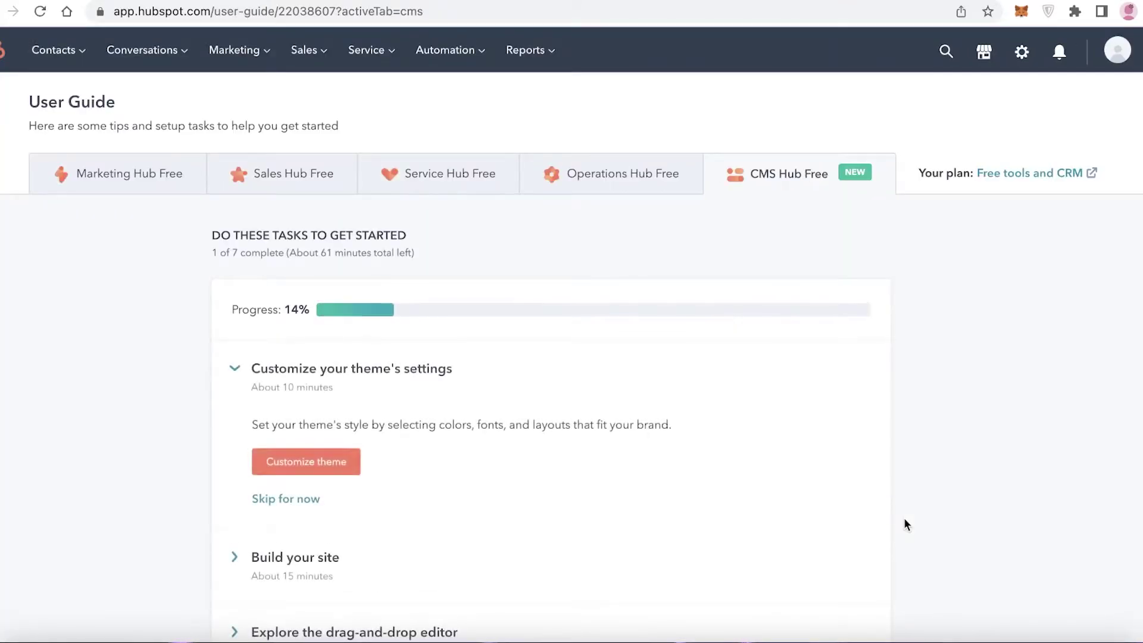
Step: Expand Build your site and its 'Explore the drag-and-drop editor' task in the User Guide
{"action": "scroll", "coordinate": [670, 365], "scroll_direction": "down", "scroll_amount": 3}
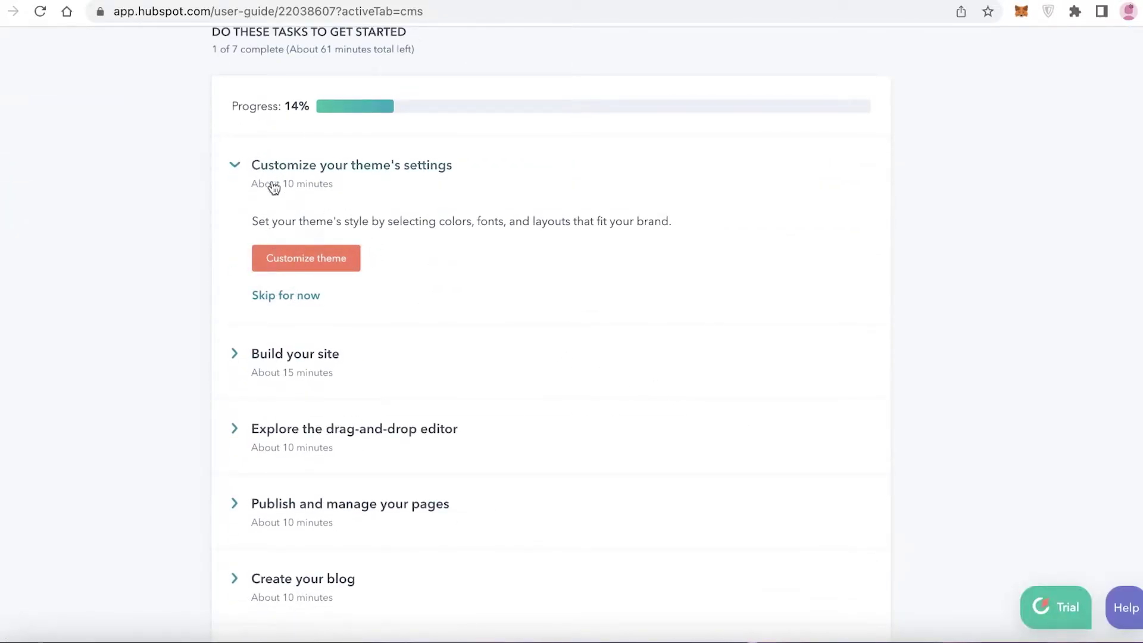
{"action": "left_click", "coordinate": [238, 360]}
{"action": "scroll", "coordinate": [270, 333], "scroll_direction": "down", "scroll_amount": 2}
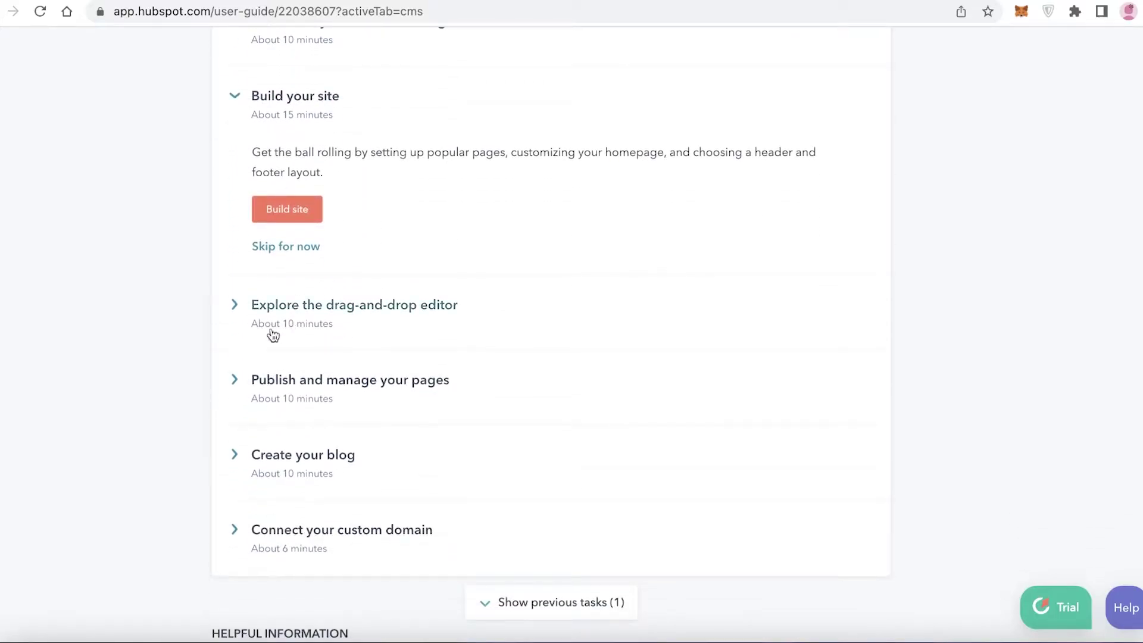
{"action": "left_click", "coordinate": [229, 308]}
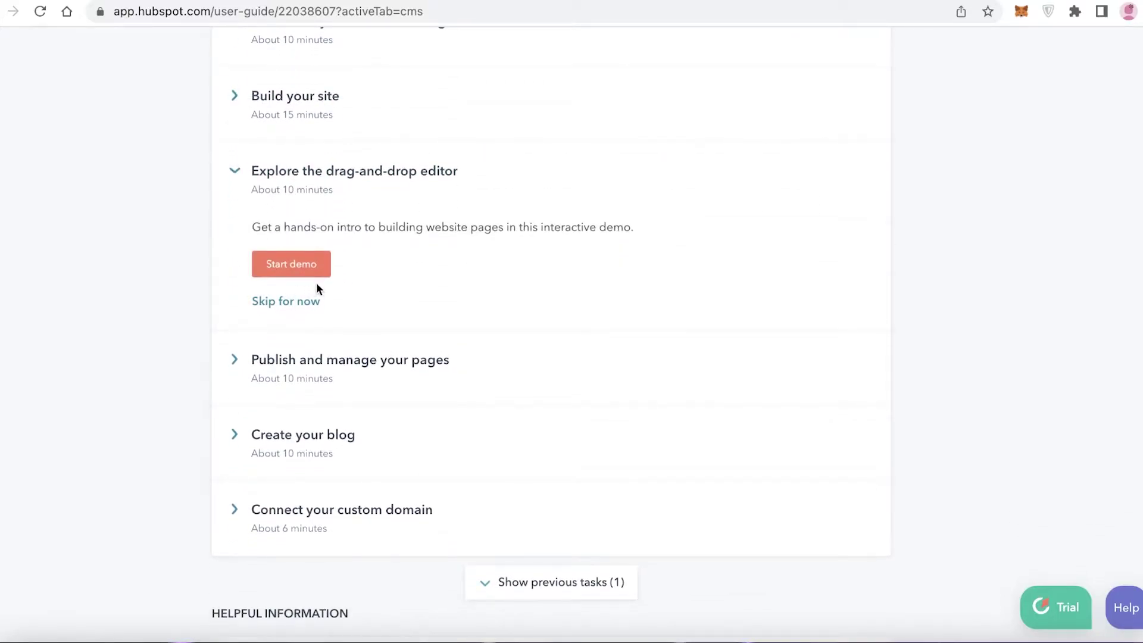
Step: Complete the editor demo by dropping an Image module on the puppies page, then open its image picker
{"action": "left_click", "coordinate": [298, 271]}
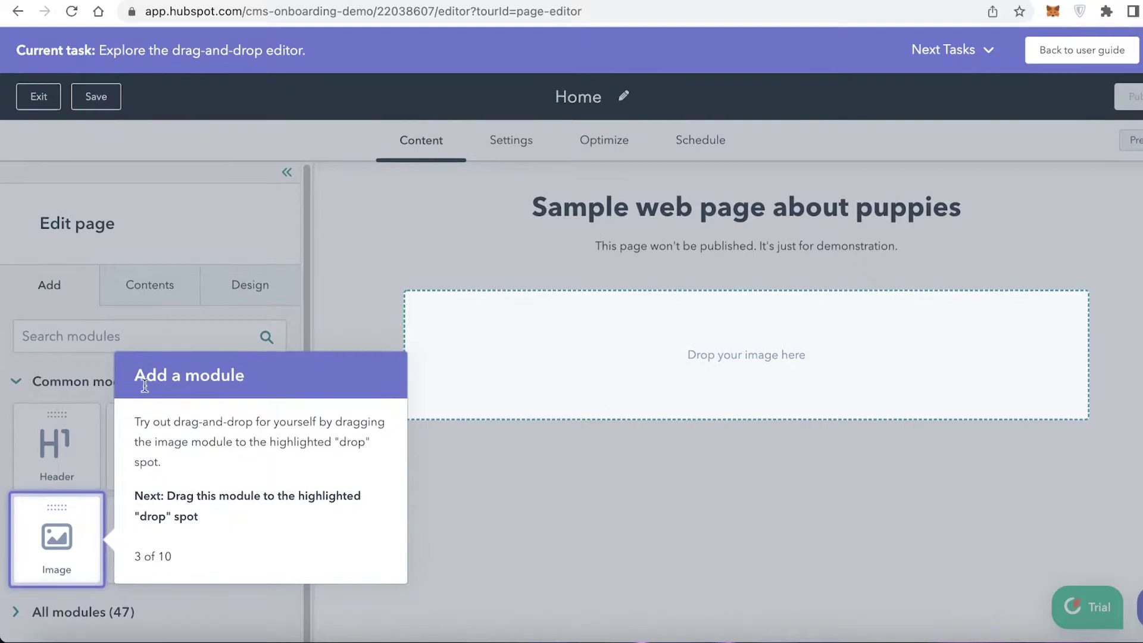
{"action": "left_click_drag", "start_coordinate": [9, 522], "coordinate": [681, 270]}
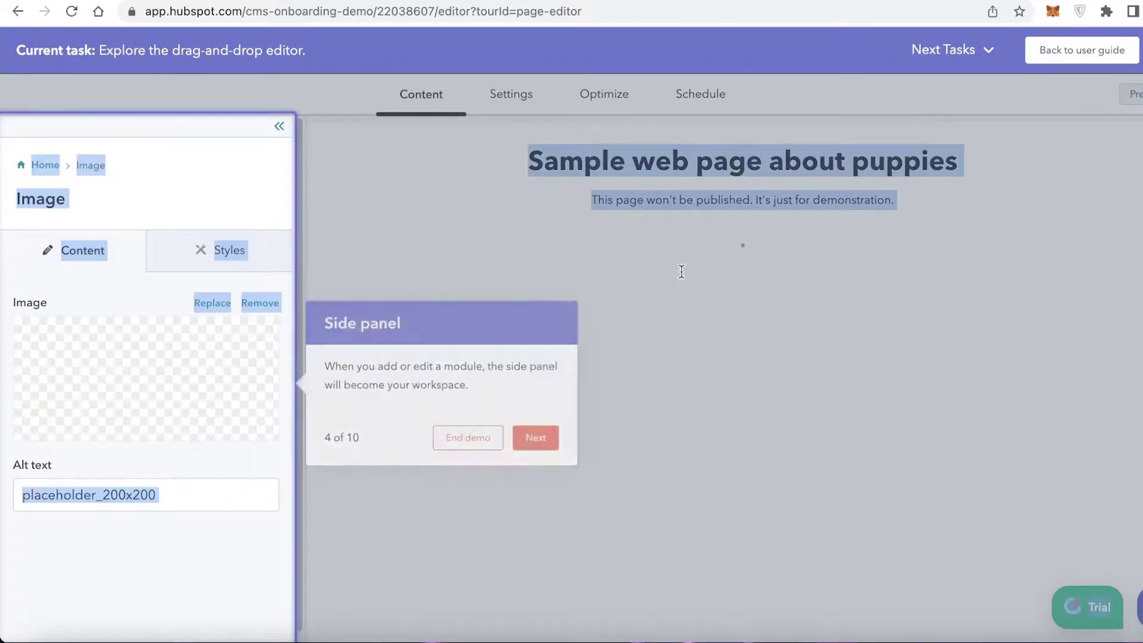
{"action": "left_click", "coordinate": [498, 444]}
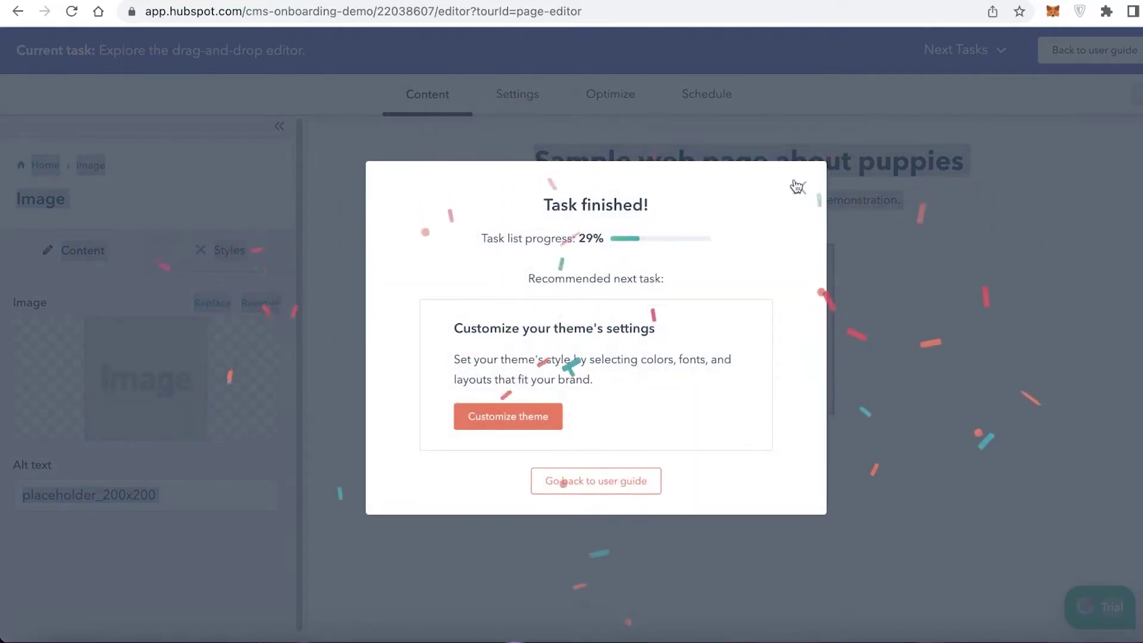
{"action": "left_click", "coordinate": [797, 187]}
{"action": "mouse_move", "coordinate": [138, 404]}
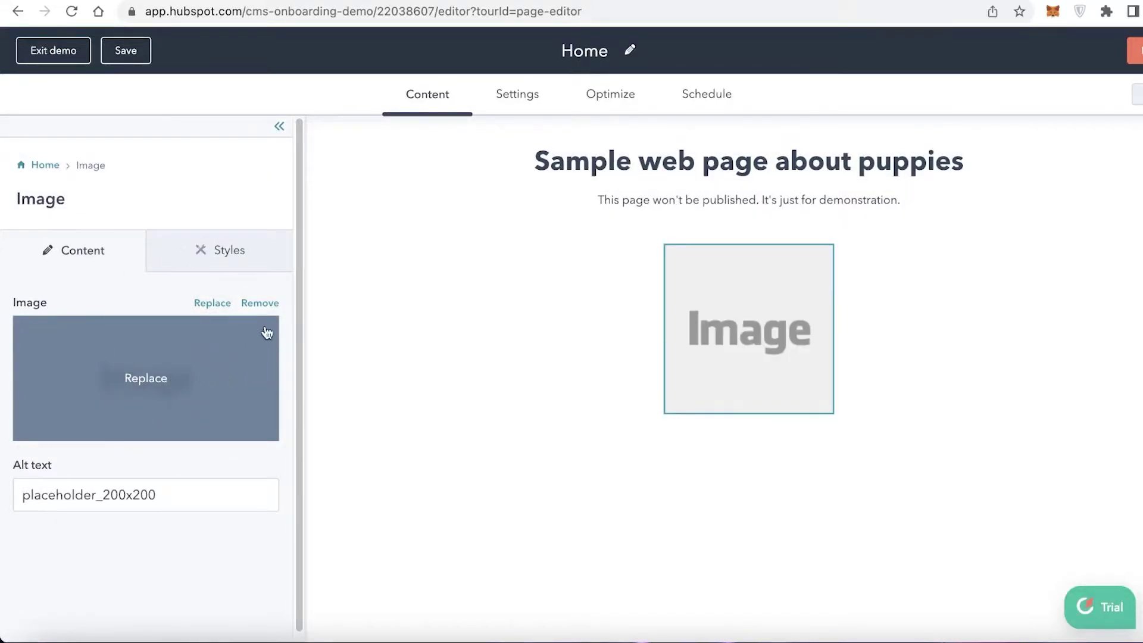
{"action": "left_click", "coordinate": [199, 306]}
{"action": "left_click", "coordinate": [921, 139]}
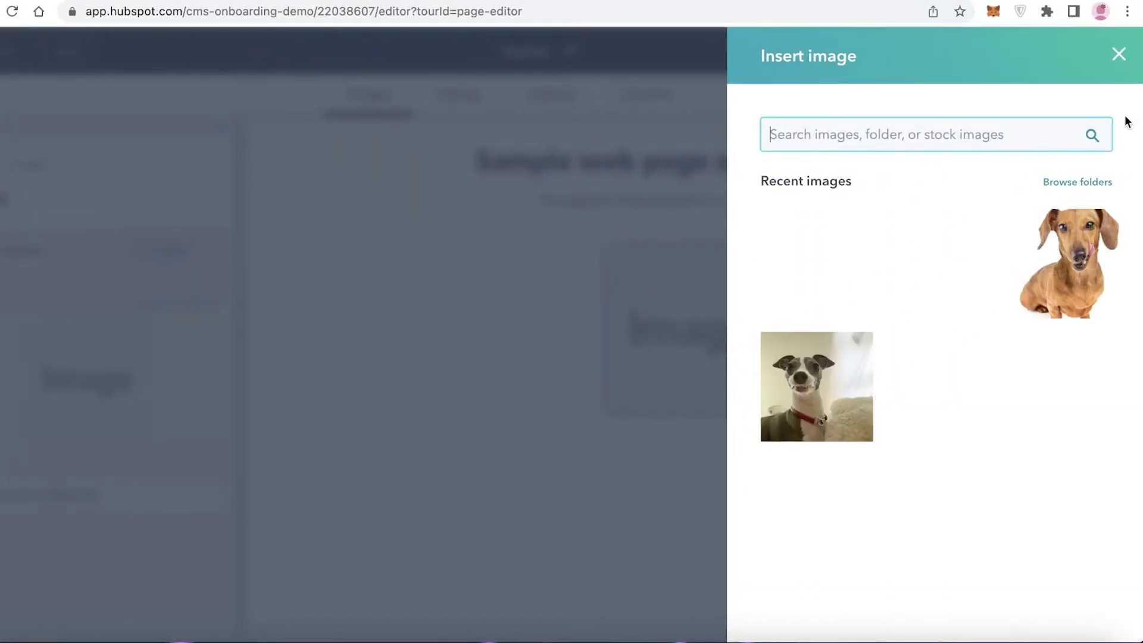
{"action": "left_click", "coordinate": [817, 386]}
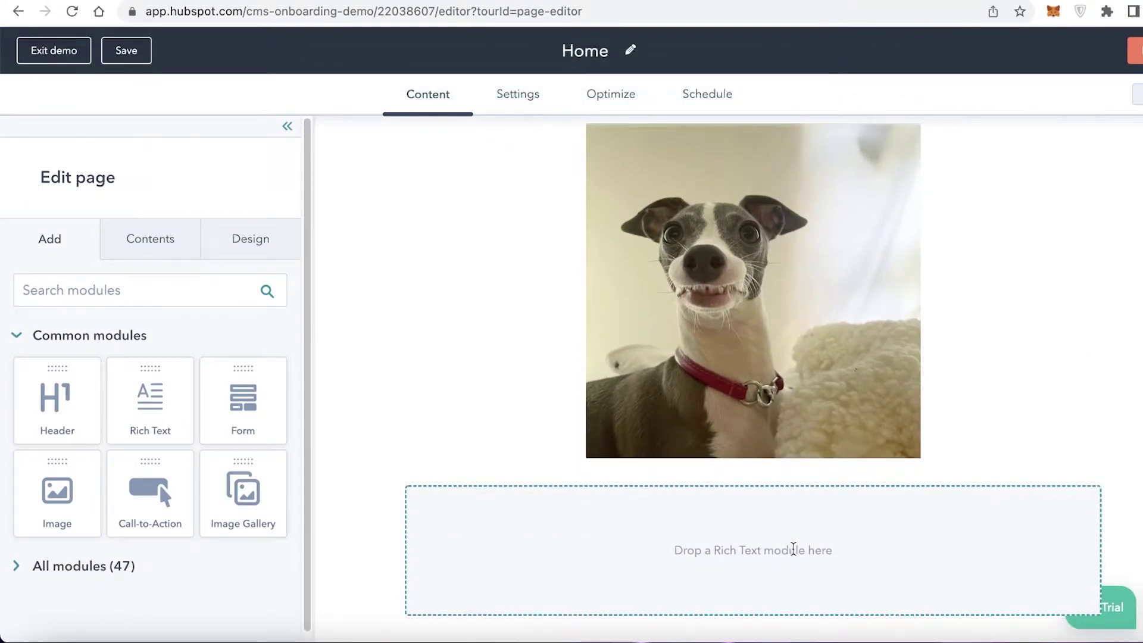
{"action": "left_click_drag", "start_coordinate": [2, 419], "coordinate": [701, 565]}
{"action": "left_click", "coordinate": [660, 549]}
{"action": "left_click_drag", "start_coordinate": [35, 402], "coordinate": [483, 148]}
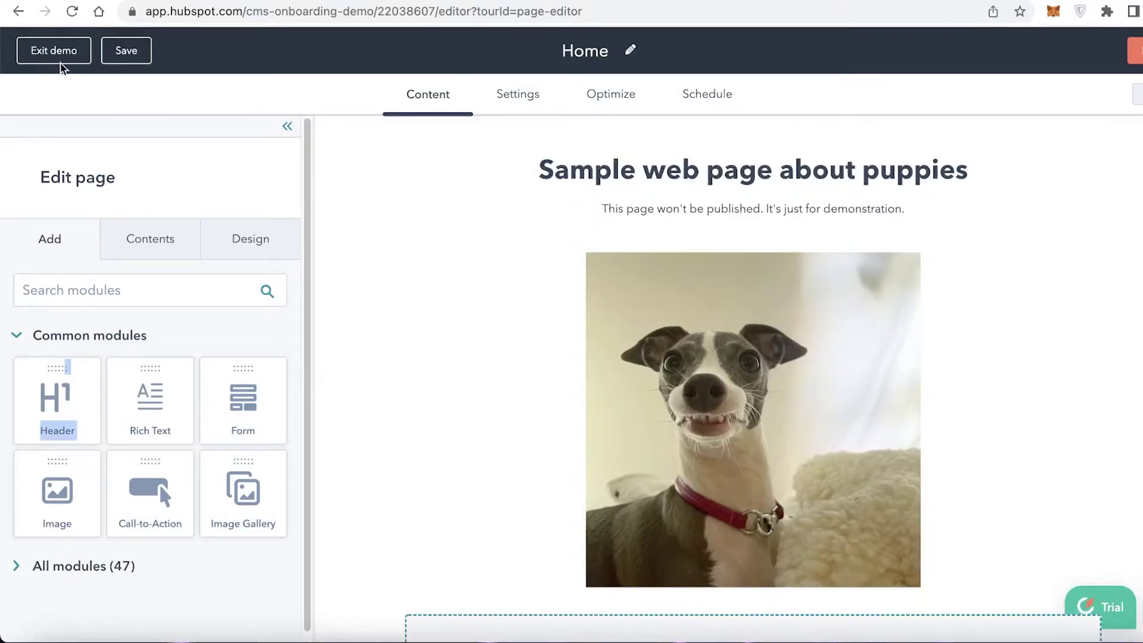
{"action": "left_click", "coordinate": [492, 90]}
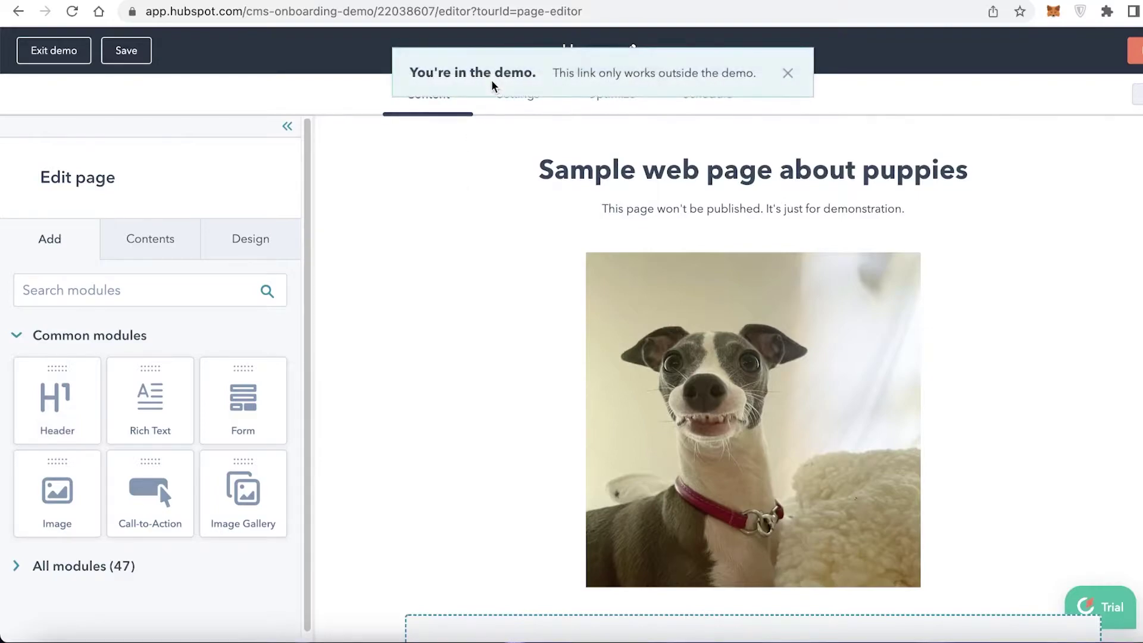
{"action": "left_click", "coordinate": [786, 71]}
{"action": "scroll", "coordinate": [17, 563], "scroll_direction": "down", "scroll_amount": 1}
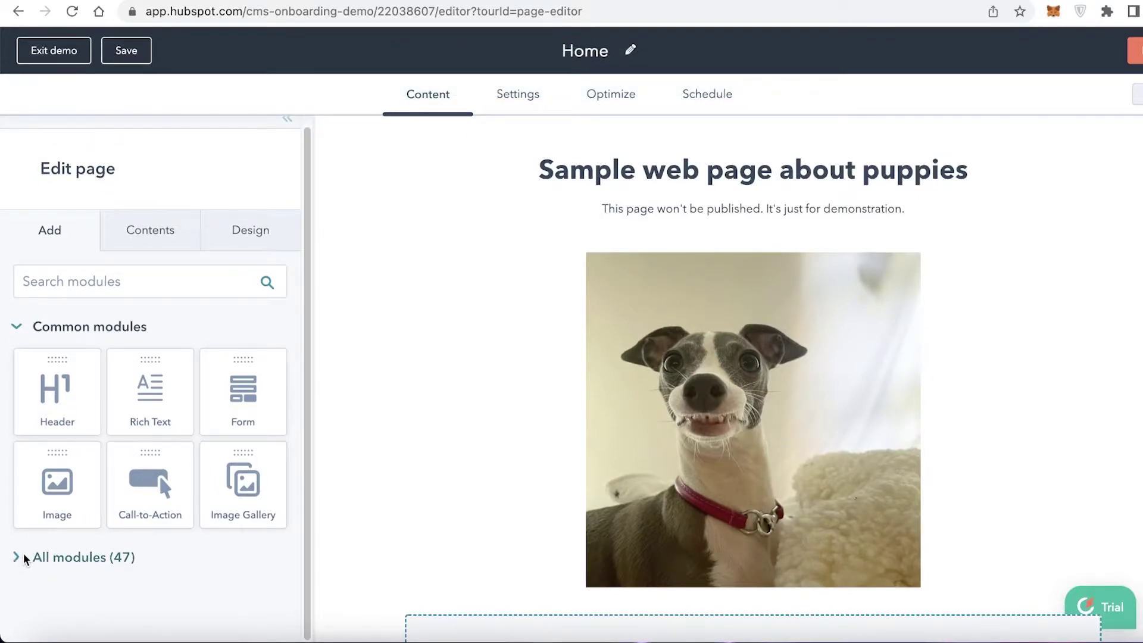
{"action": "left_click", "coordinate": [171, 241]}
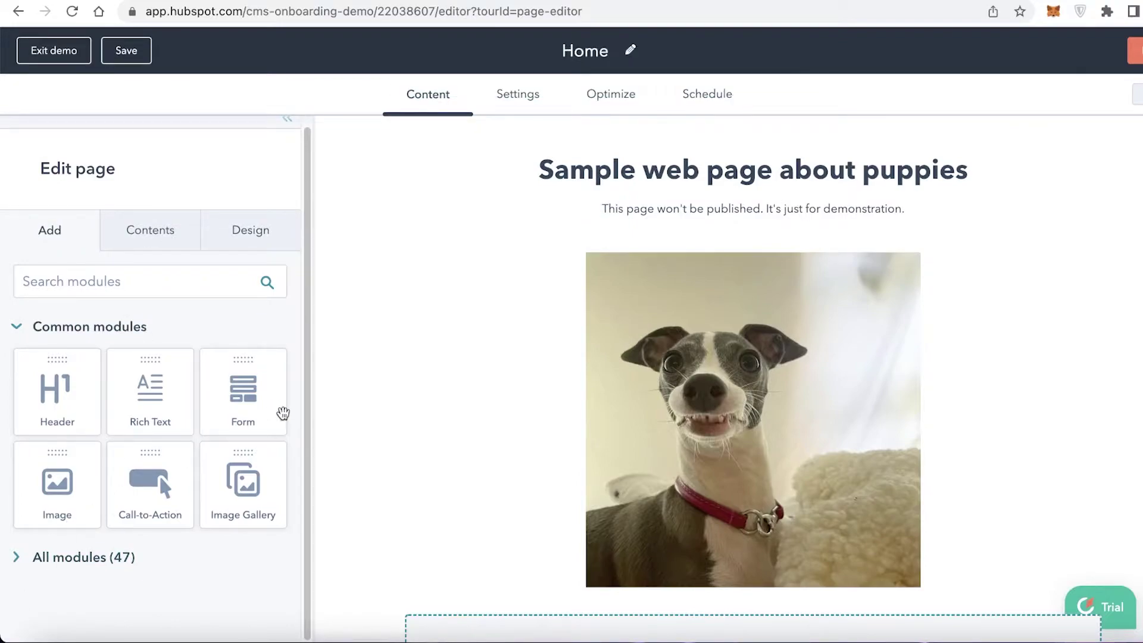
{"action": "left_click", "coordinate": [1108, 95]}
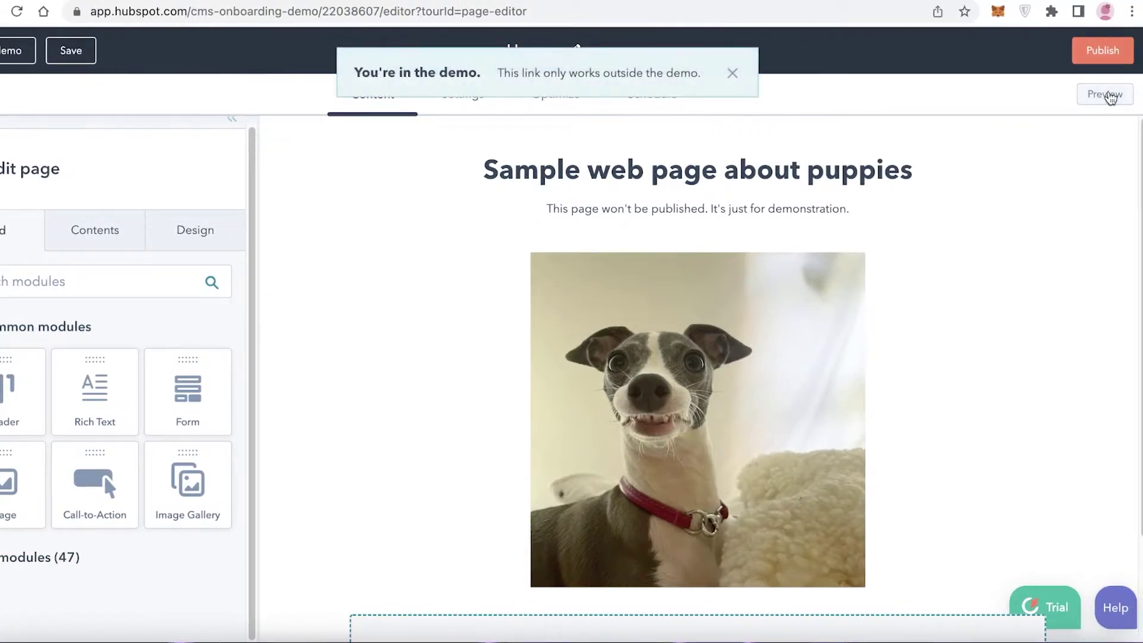
{"action": "left_click", "coordinate": [732, 73]}
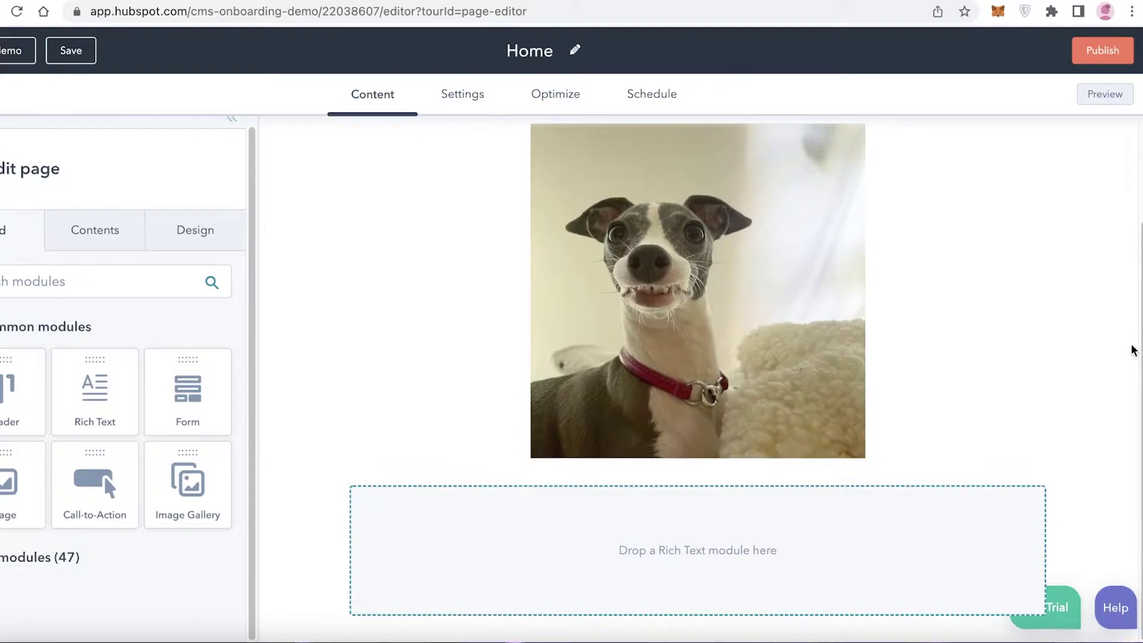
{"action": "scroll", "coordinate": [1115, 340], "scroll_direction": "up", "scroll_amount": 2}
{"action": "left_click", "coordinate": [1101, 50]}
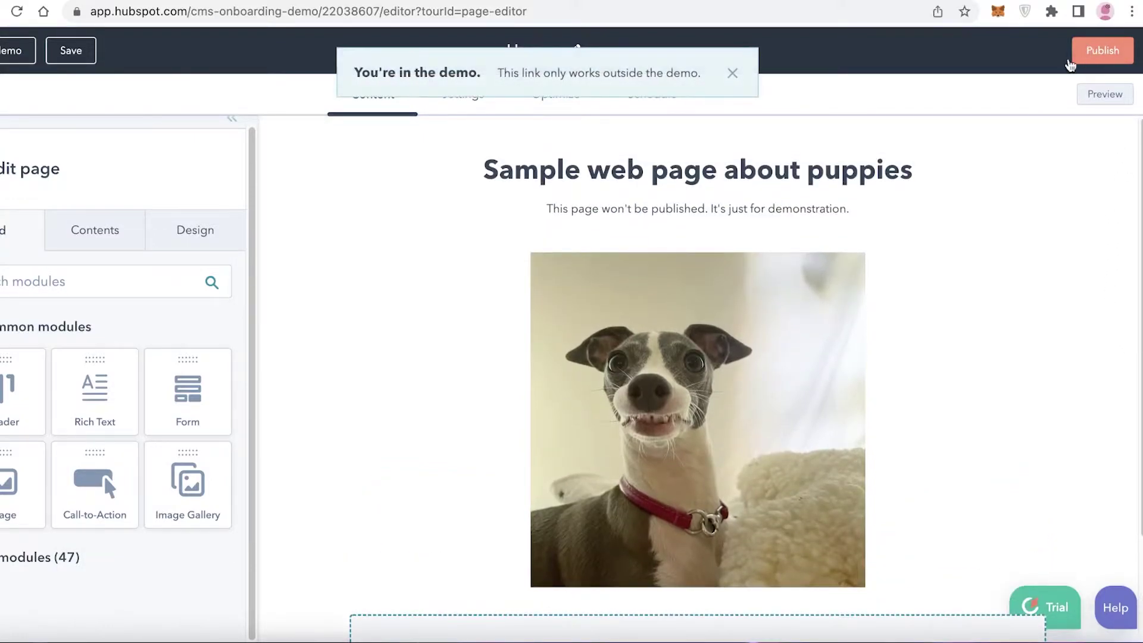
{"action": "left_click", "coordinate": [733, 72]}
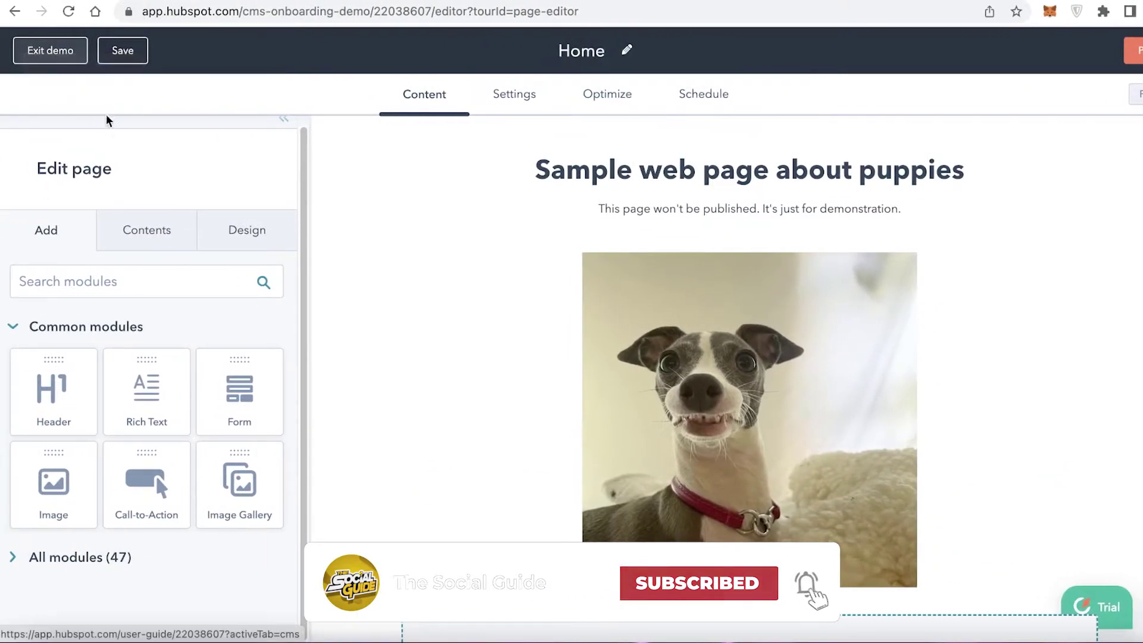
Step: Exit the demo, expand 'Create your blog' in the User Guide, and launch blog creation
{"action": "left_click", "coordinate": [70, 65]}
{"action": "scroll", "coordinate": [390, 294], "scroll_direction": "down", "scroll_amount": 7}
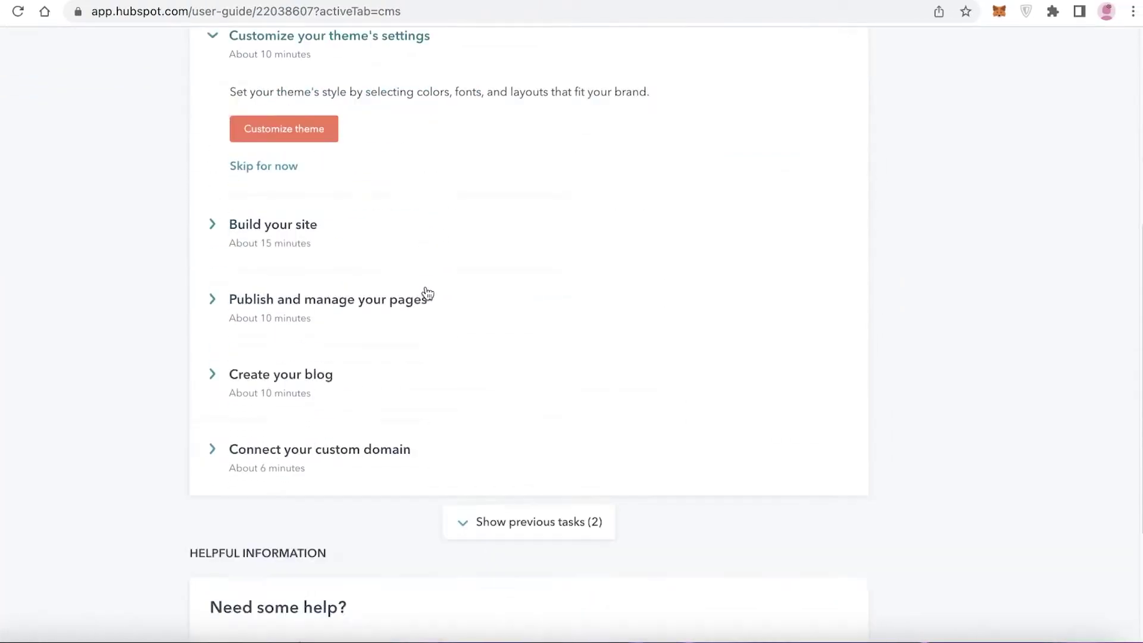
{"action": "scroll", "coordinate": [339, 283], "scroll_direction": "up", "scroll_amount": 3}
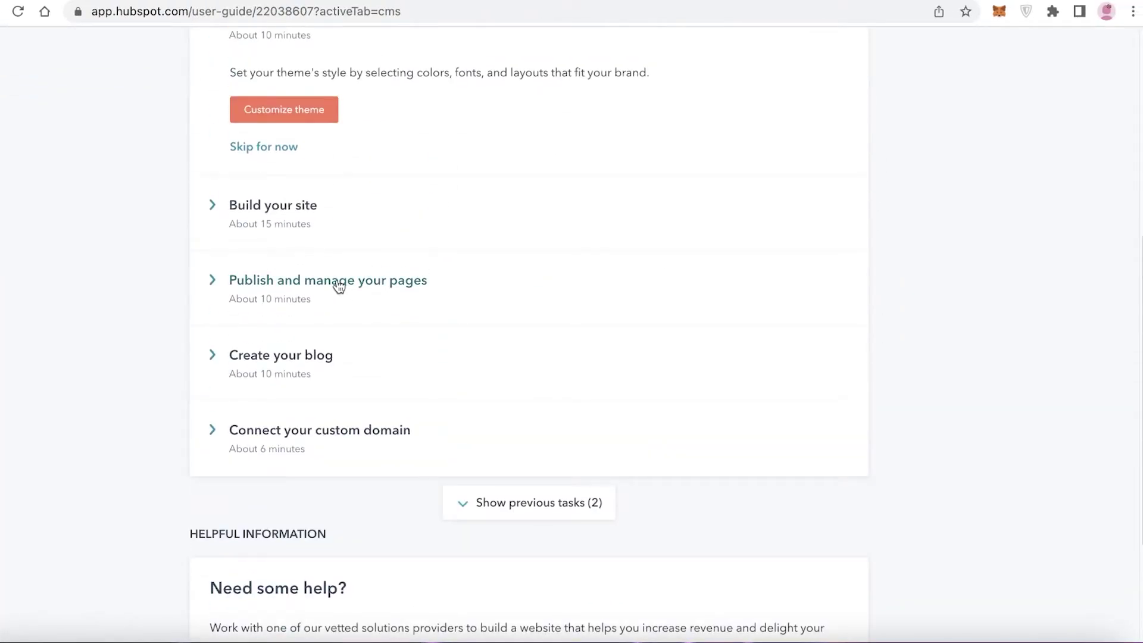
{"action": "left_click", "coordinate": [222, 364]}
{"action": "scroll", "coordinate": [668, 292], "scroll_direction": "up", "scroll_amount": 1}
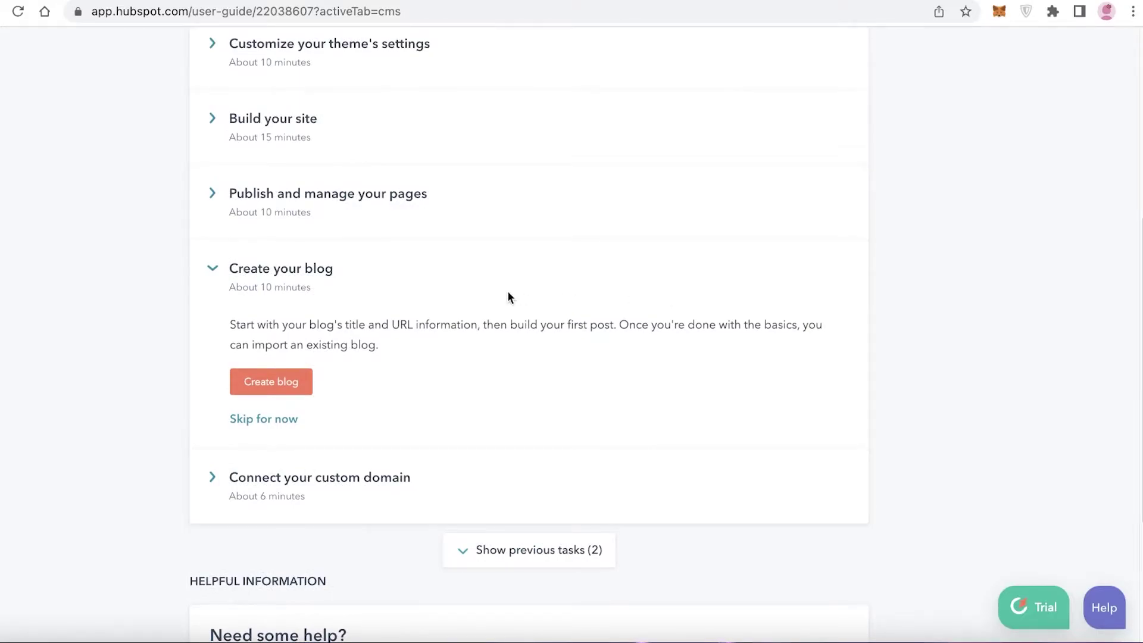
{"action": "left_click", "coordinate": [273, 384]}
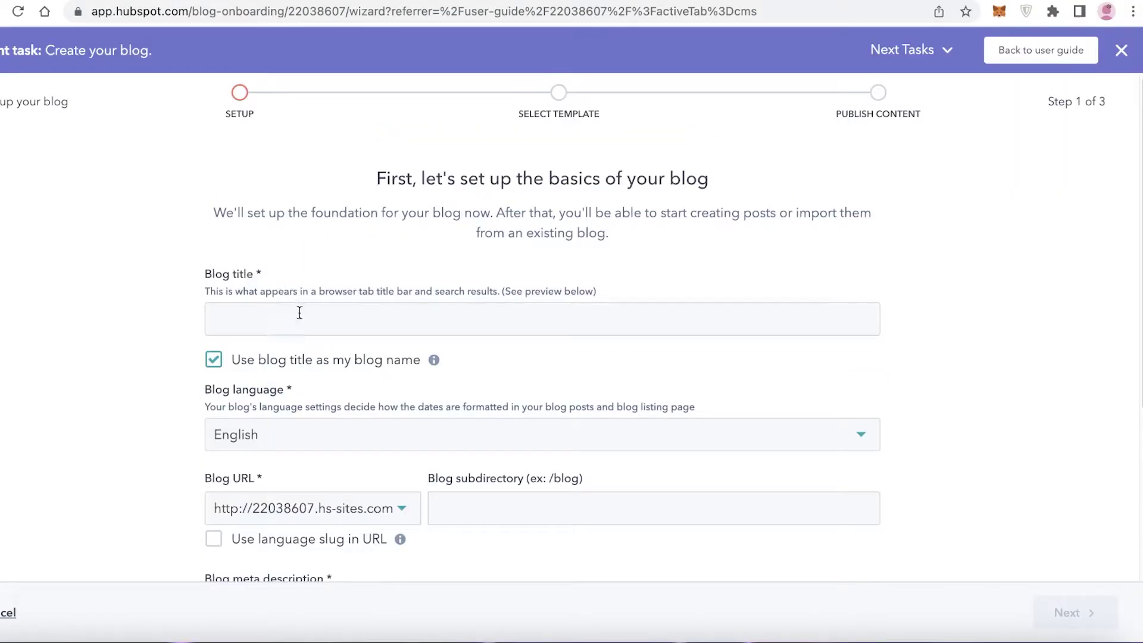
Step: Abandon the blog setup wizard, dismiss its leave prompt, and cancel back to the CMS Hub Free User Guide
{"action": "left_click", "coordinate": [302, 323]}
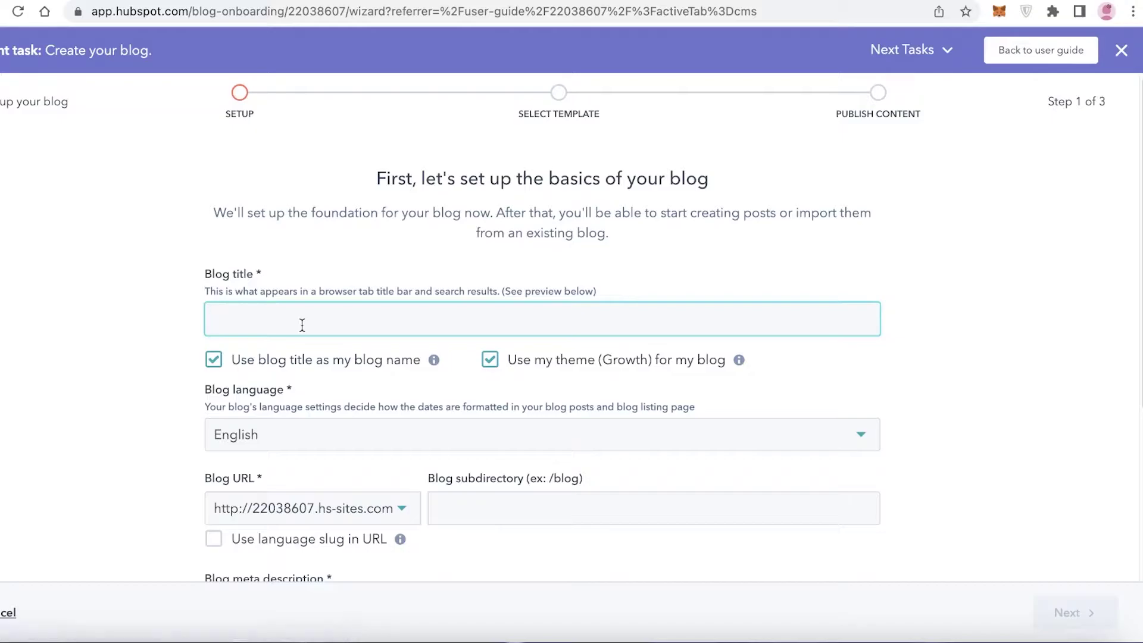
{"action": "left_click", "coordinate": [1120, 50]}
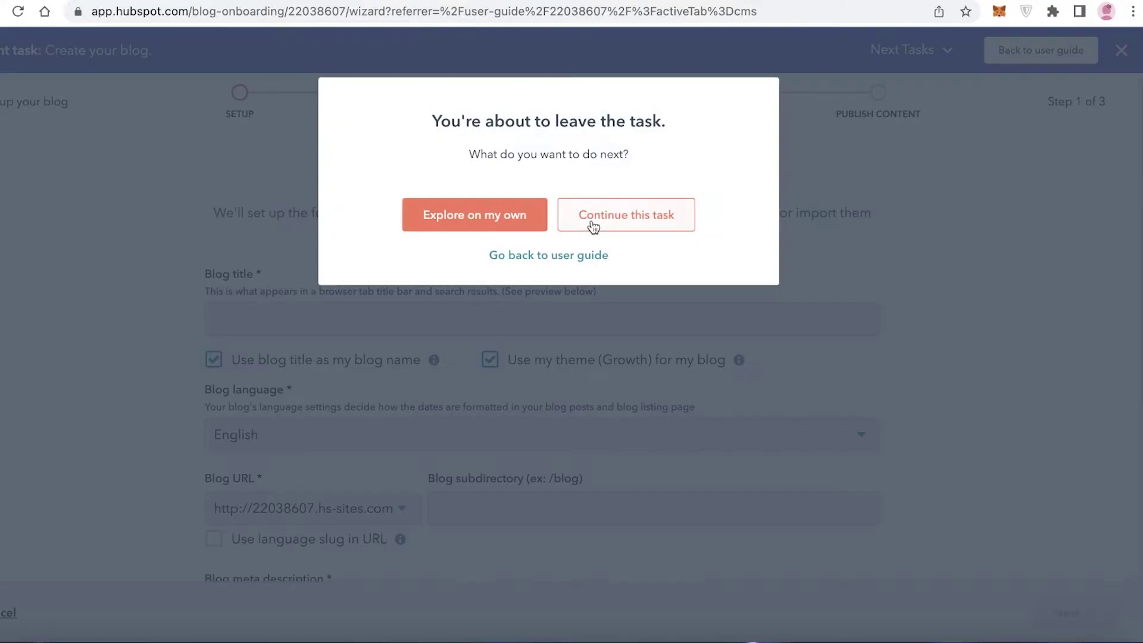
{"action": "left_click", "coordinate": [592, 223]}
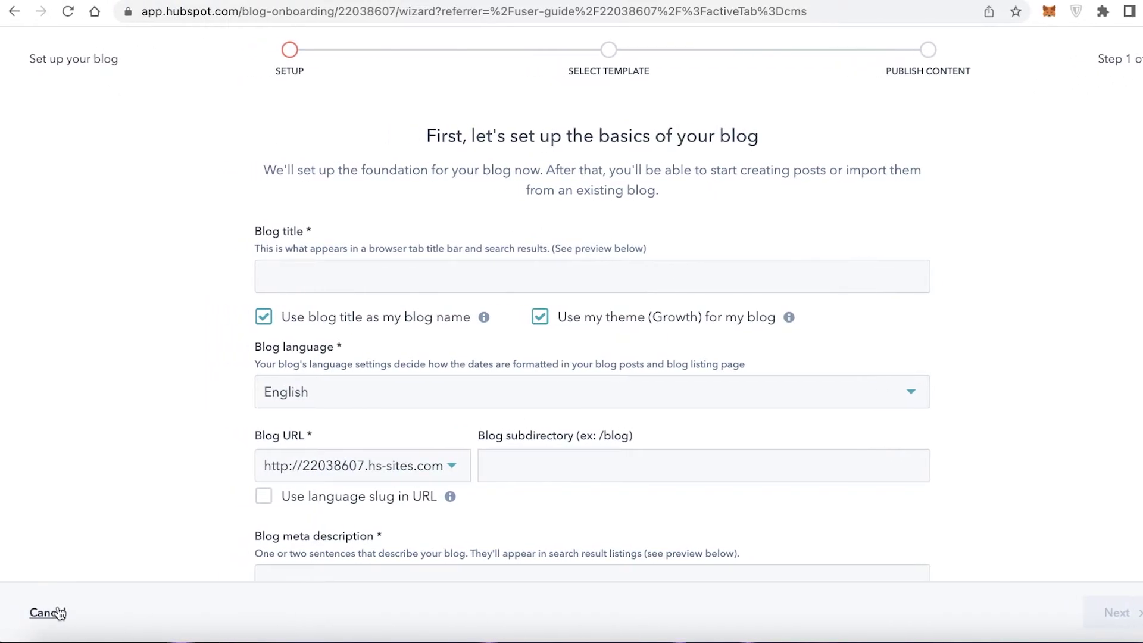
{"action": "left_click", "coordinate": [8, 612]}
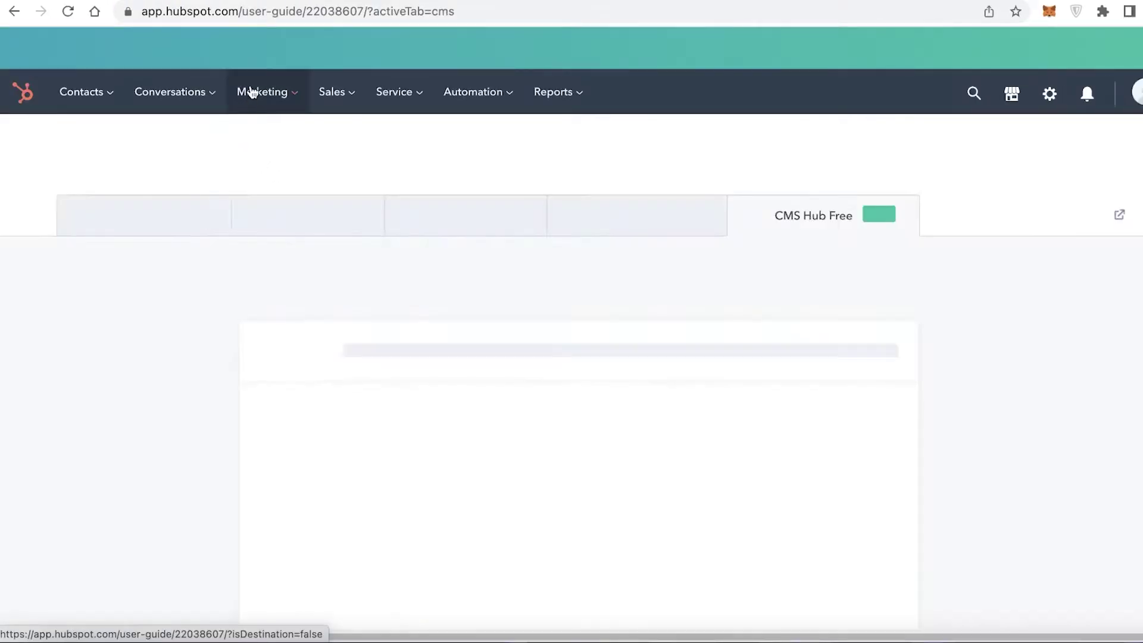
Step: Go to Marketing > Website > Website Pages and sort the four draft pages by name
{"action": "left_click", "coordinate": [252, 92]}
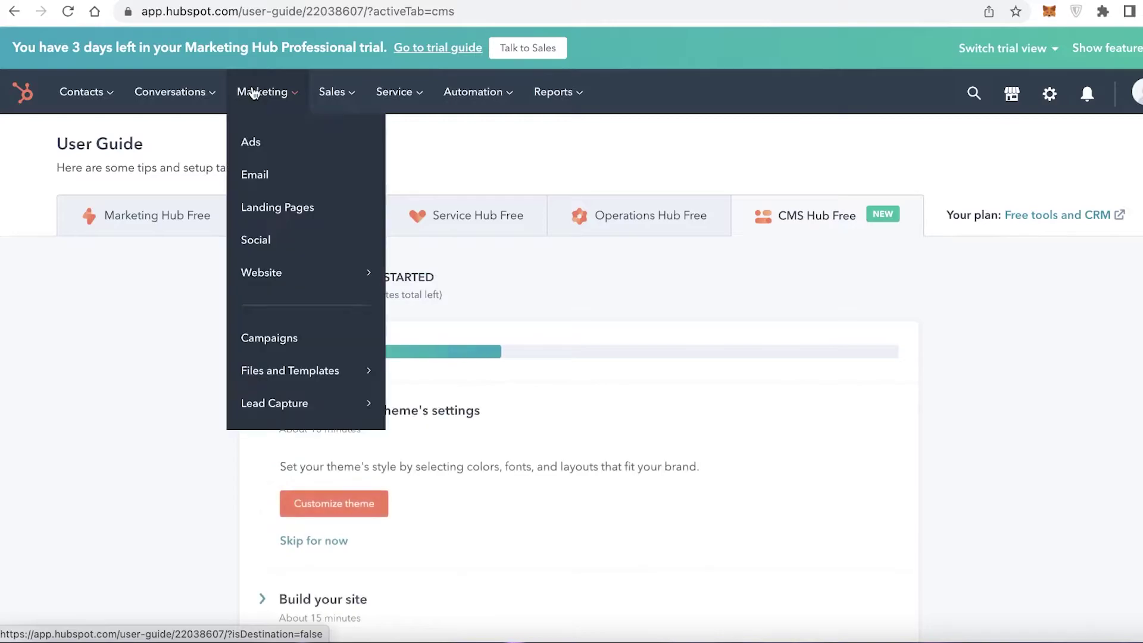
{"action": "mouse_move", "coordinate": [339, 284]}
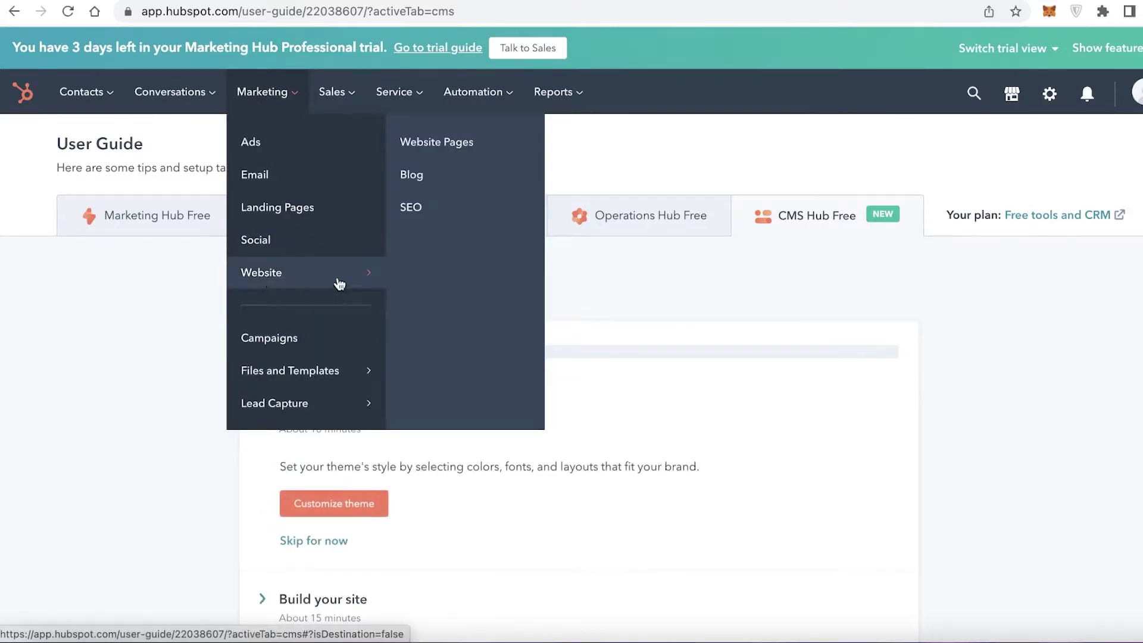
{"action": "left_click", "coordinate": [442, 142]}
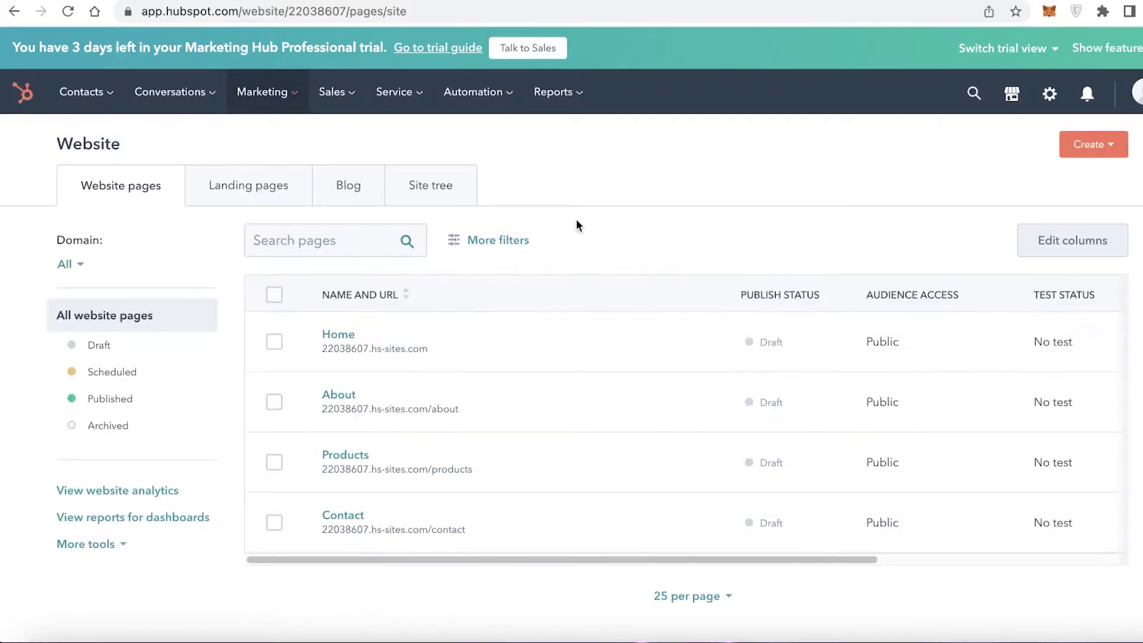
{"action": "scroll", "coordinate": [472, 275], "scroll_direction": "down", "scroll_amount": 1}
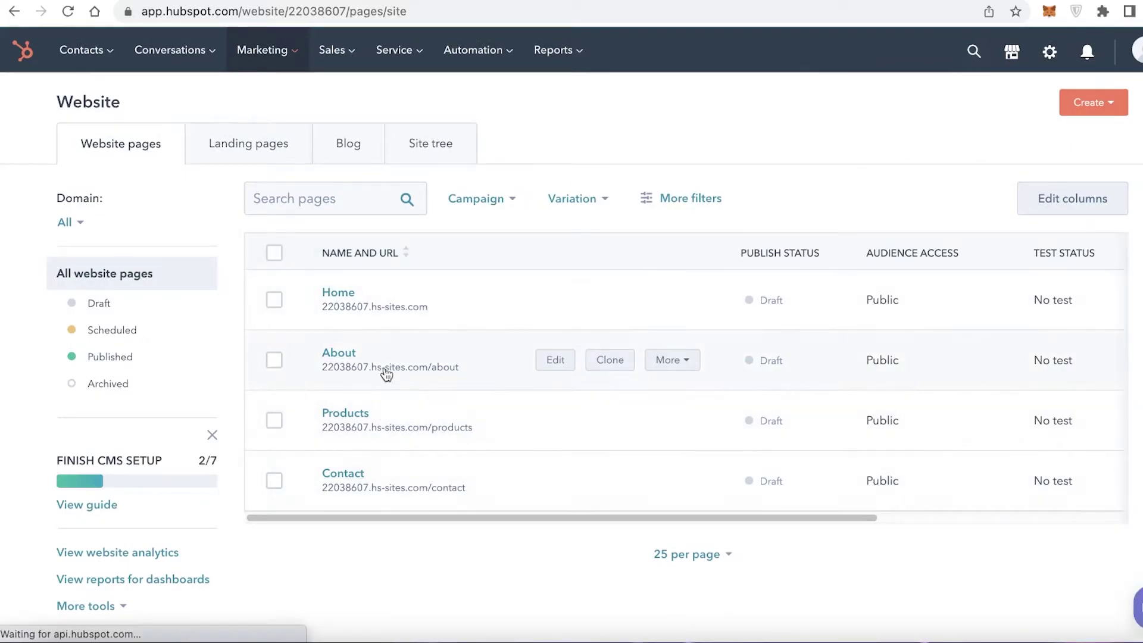
{"action": "scroll", "coordinate": [358, 278], "scroll_direction": "up", "scroll_amount": 1}
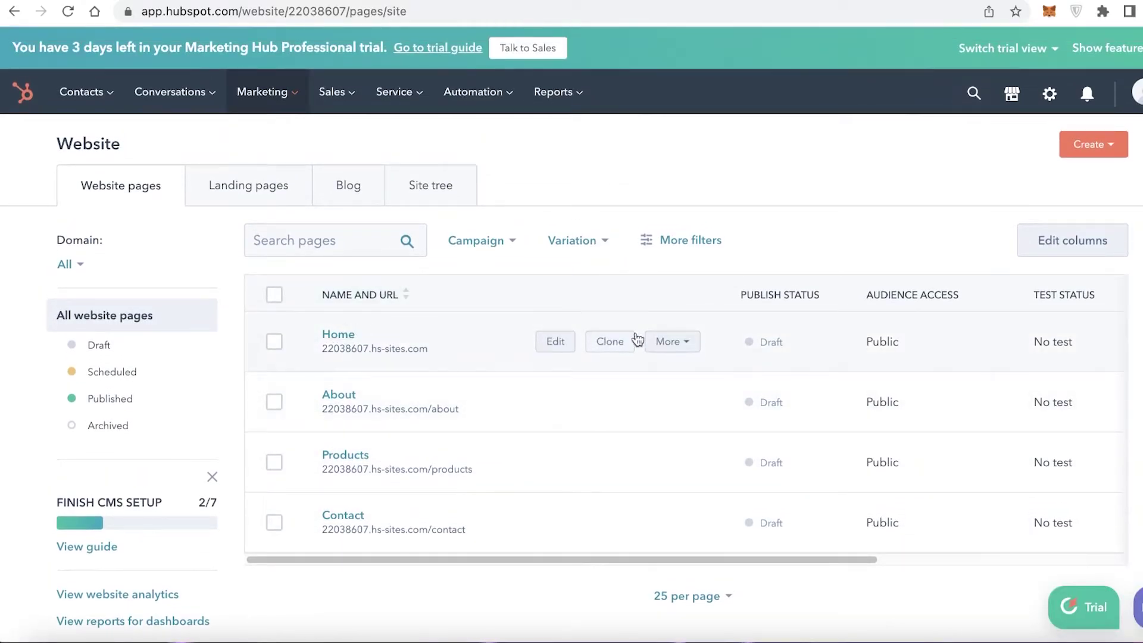
{"action": "left_click", "coordinate": [672, 341]}
{"action": "left_click", "coordinate": [580, 287]}
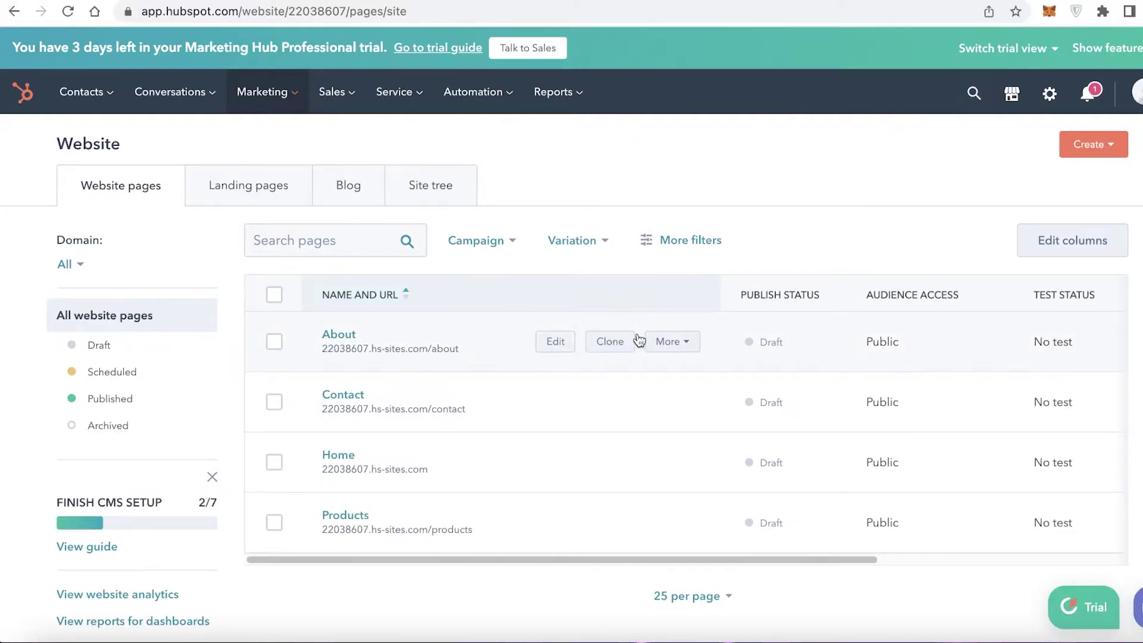
{"action": "left_click", "coordinate": [661, 345]}
{"action": "left_click", "coordinate": [574, 304]}
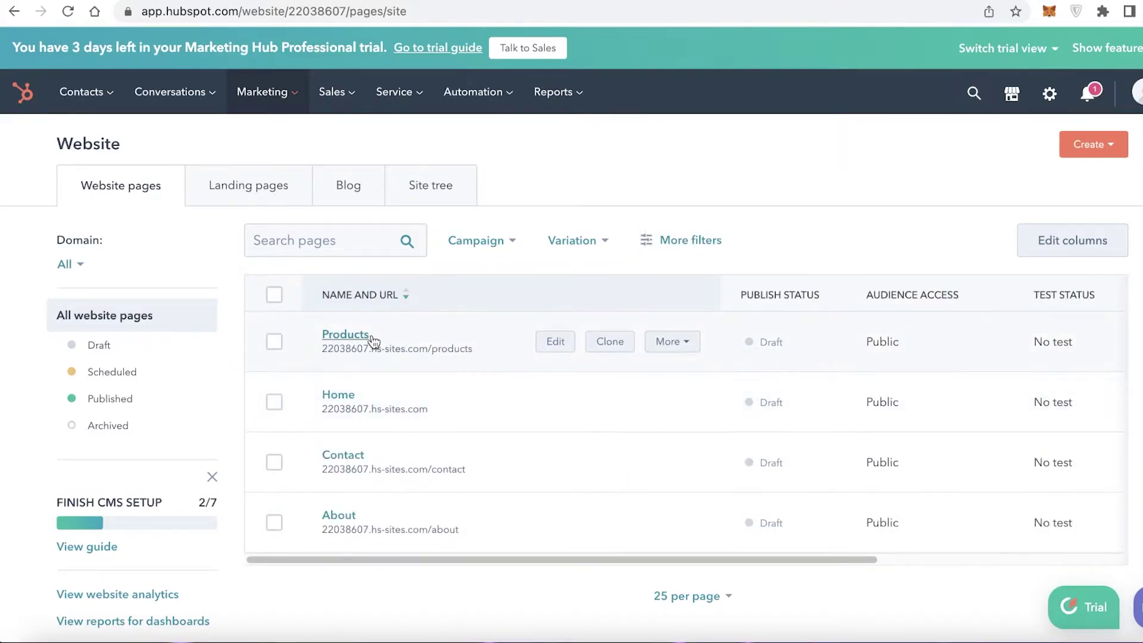
Step: Compare the Website pages and Landing pages tabs, ending on the empty Landing pages list
{"action": "left_click", "coordinate": [243, 196]}
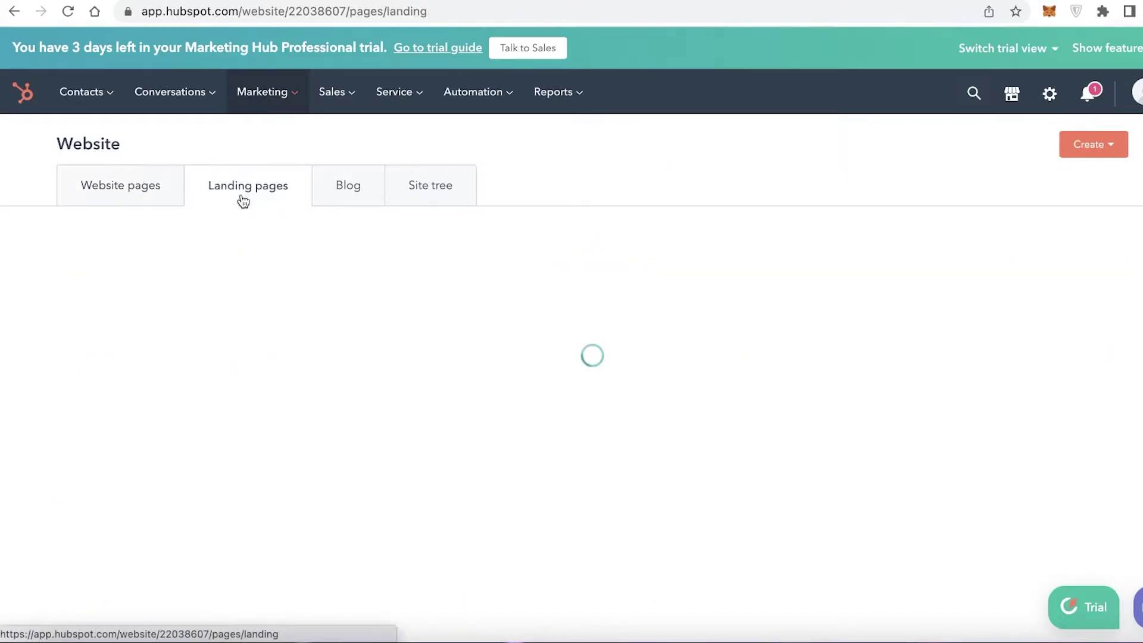
{"action": "left_click", "coordinate": [131, 187]}
{"action": "scroll", "coordinate": [224, 270], "scroll_direction": "down", "scroll_amount": 1}
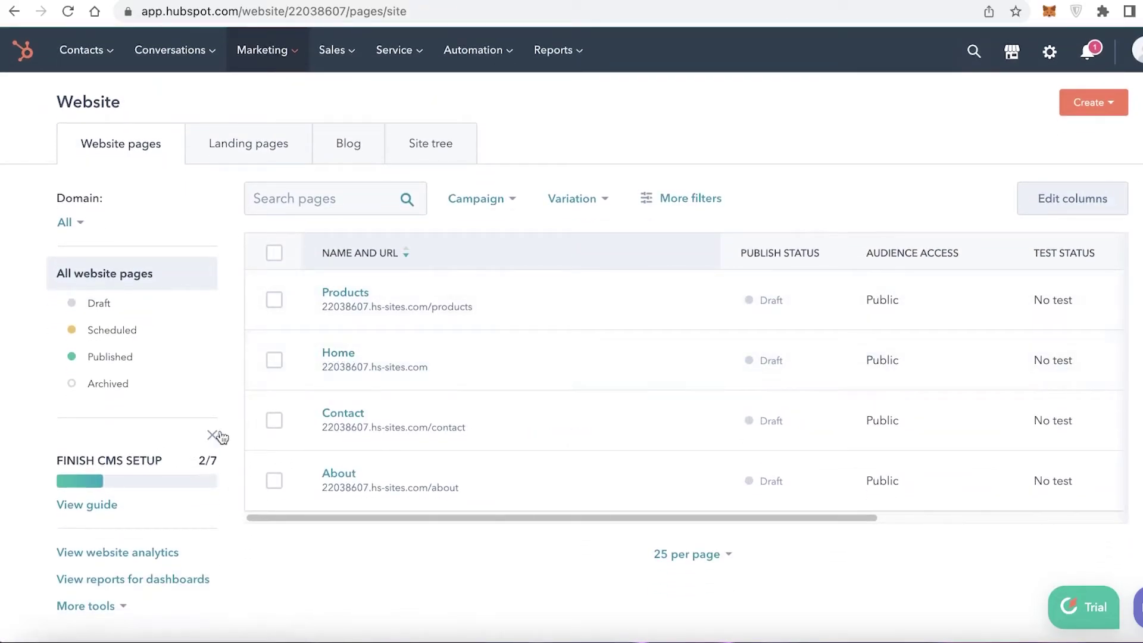
{"action": "left_click", "coordinate": [244, 161]}
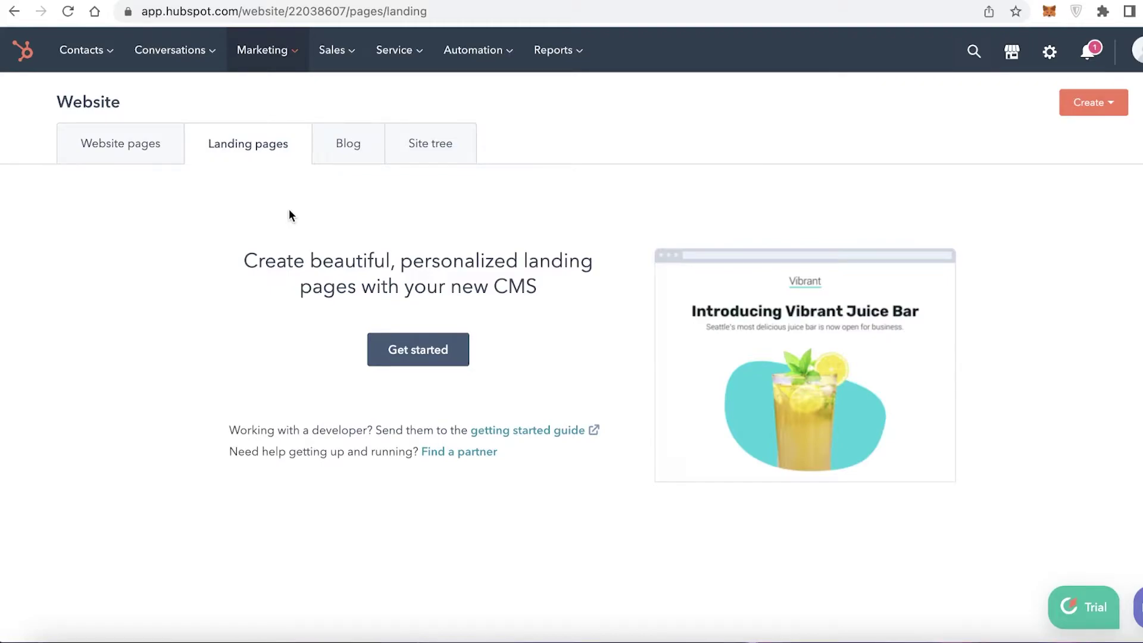
{"action": "left_click", "coordinate": [123, 158]}
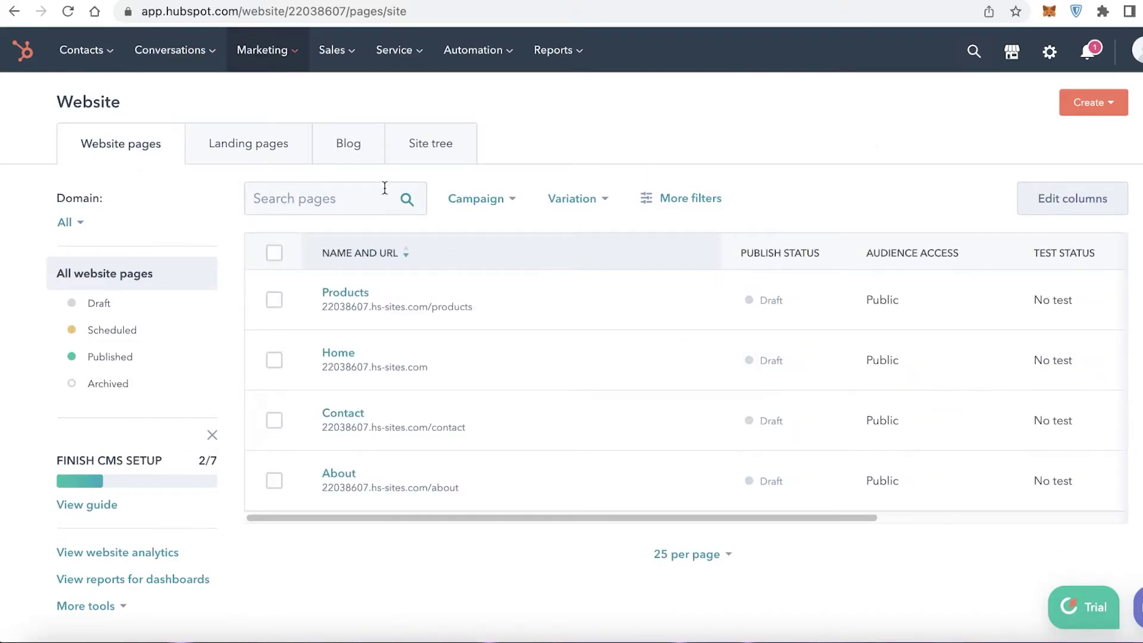
{"action": "left_click", "coordinate": [271, 162]}
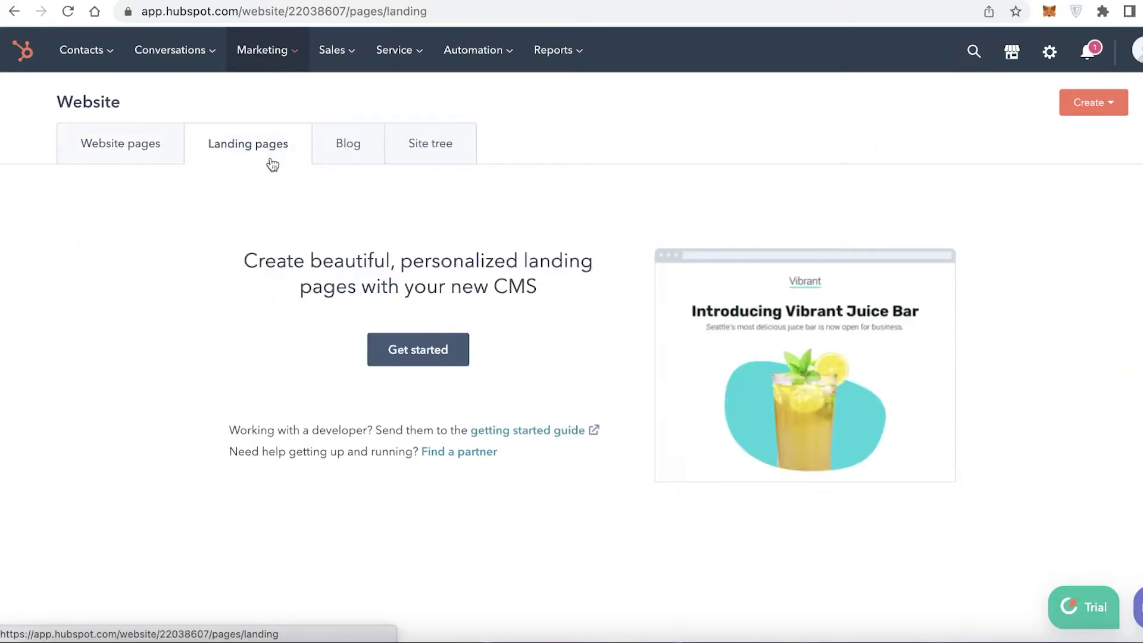
{"action": "left_click", "coordinate": [135, 156]}
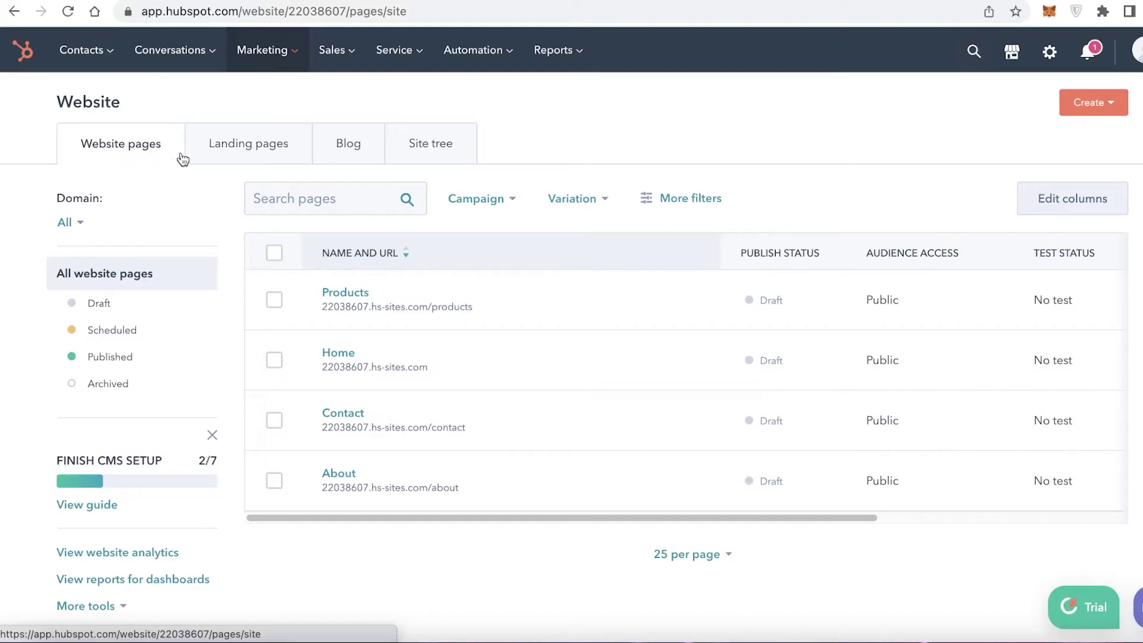
{"action": "left_click", "coordinate": [210, 161]}
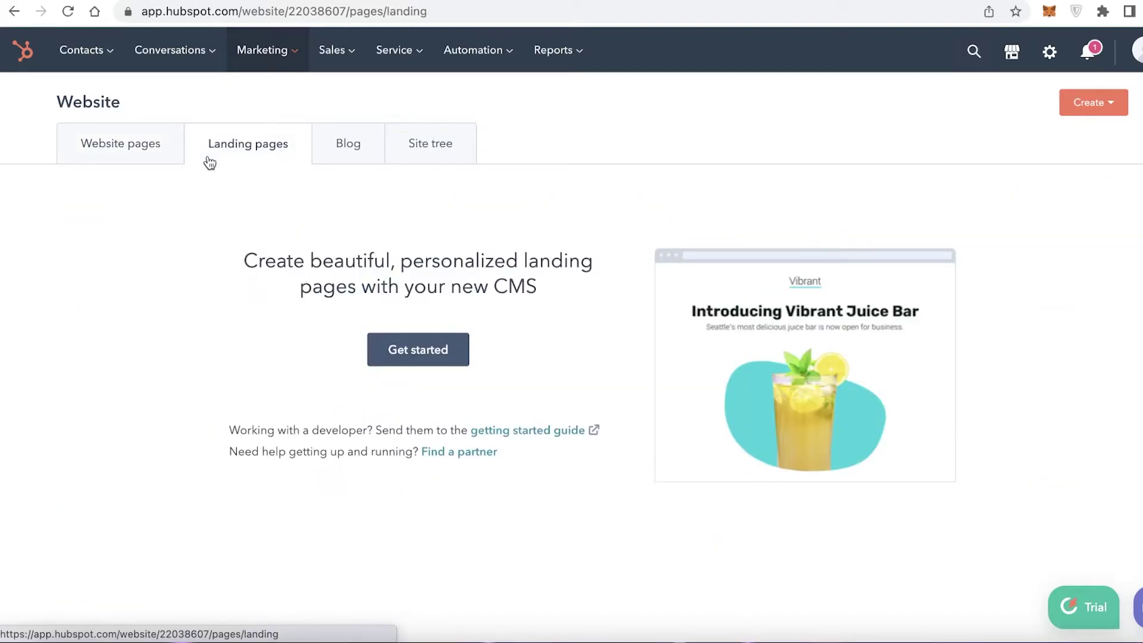
Step: Start a new landing page and assign it to the hubspotpagebuilder website domain
{"action": "left_click", "coordinate": [393, 350]}
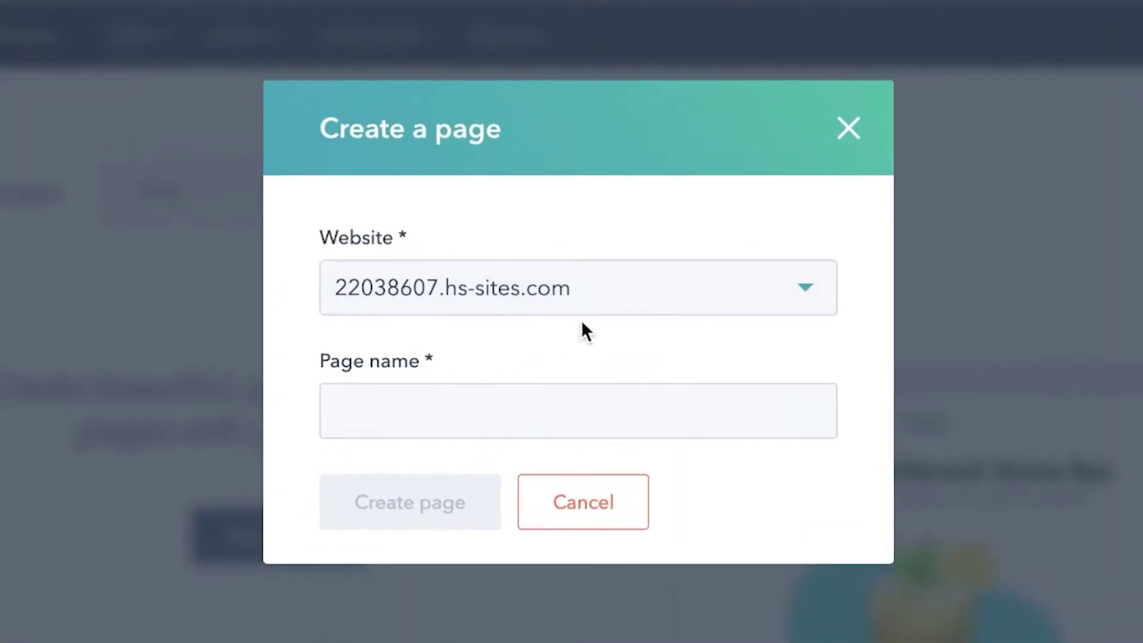
{"action": "left_click", "coordinate": [625, 304]}
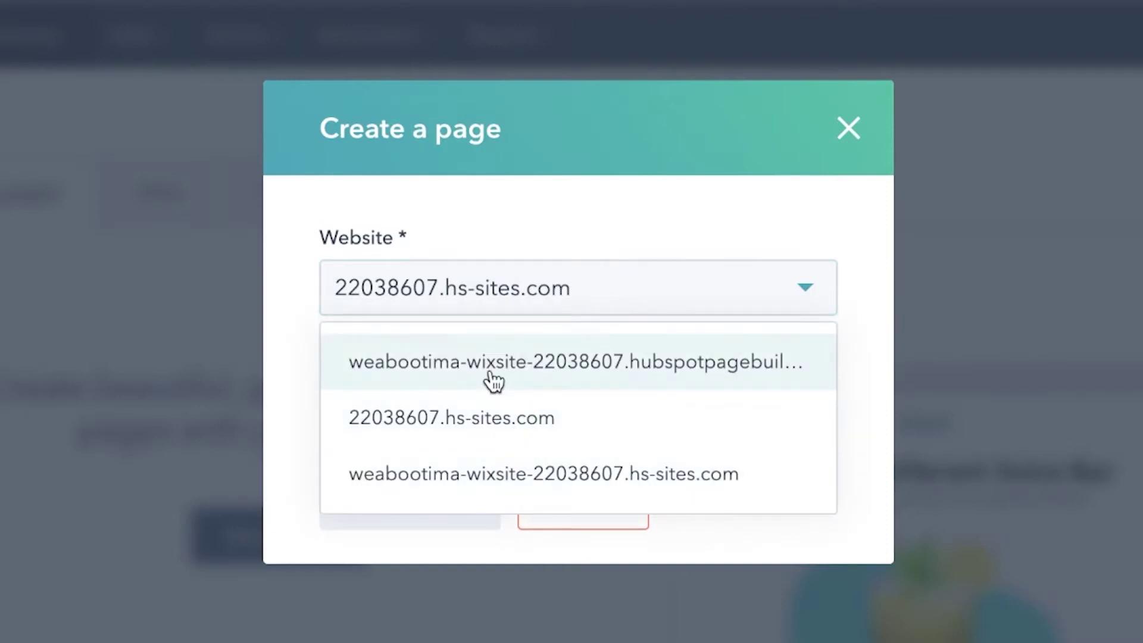
{"action": "left_click", "coordinate": [523, 296]}
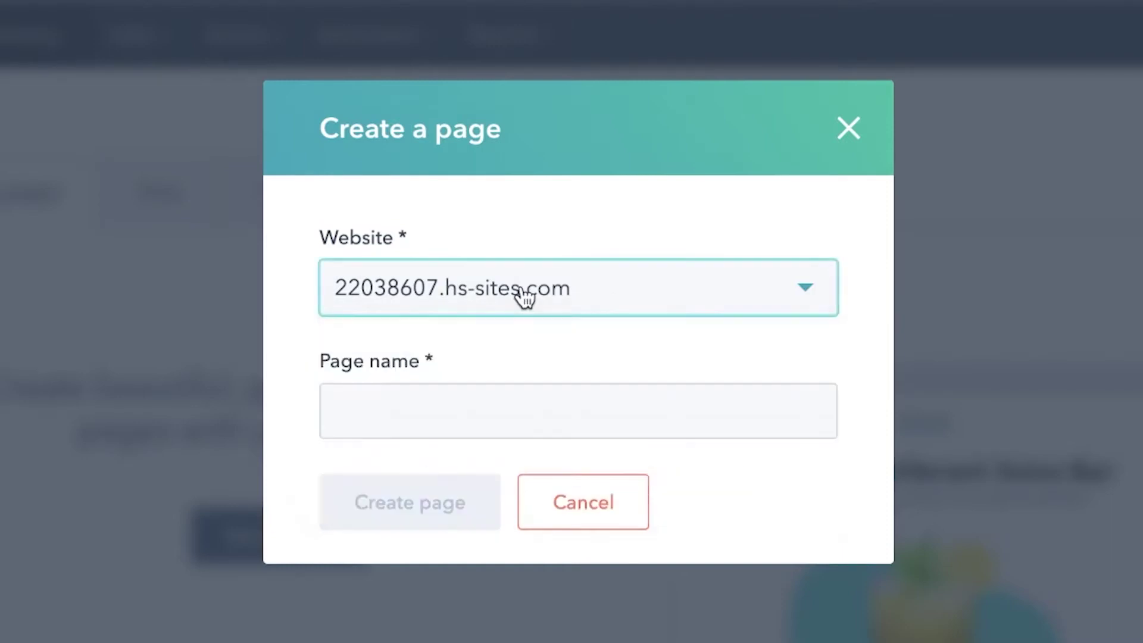
{"action": "left_click", "coordinate": [480, 304]}
{"action": "left_click", "coordinate": [470, 473]}
{"action": "left_click", "coordinate": [467, 316]}
{"action": "left_click", "coordinate": [467, 314]}
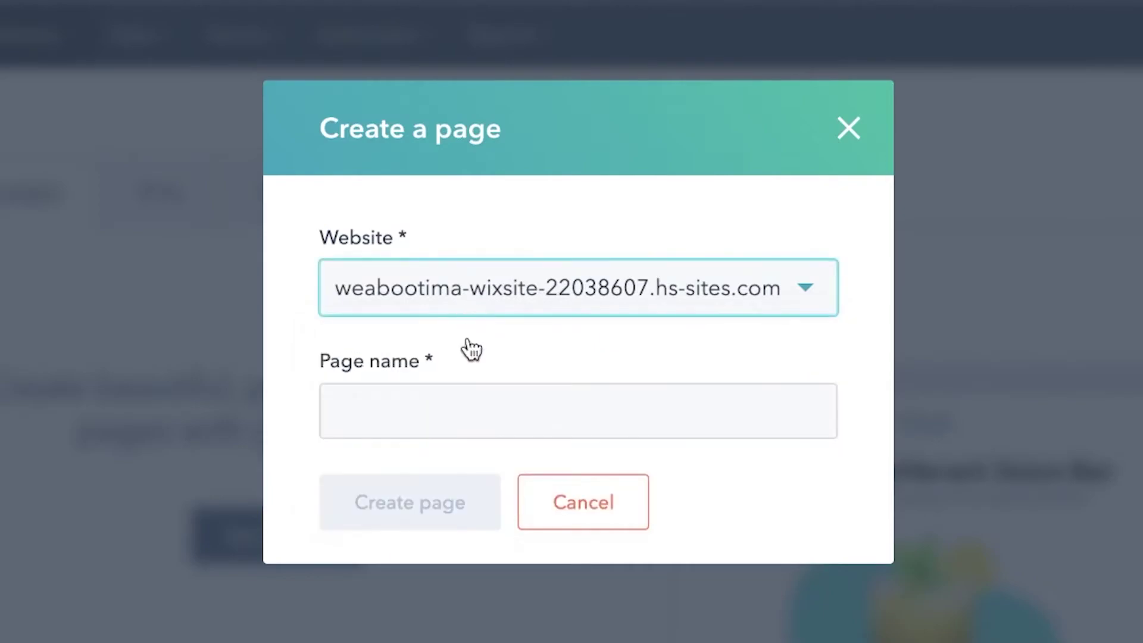
{"action": "left_click", "coordinate": [462, 303]}
{"action": "left_click", "coordinate": [442, 369]}
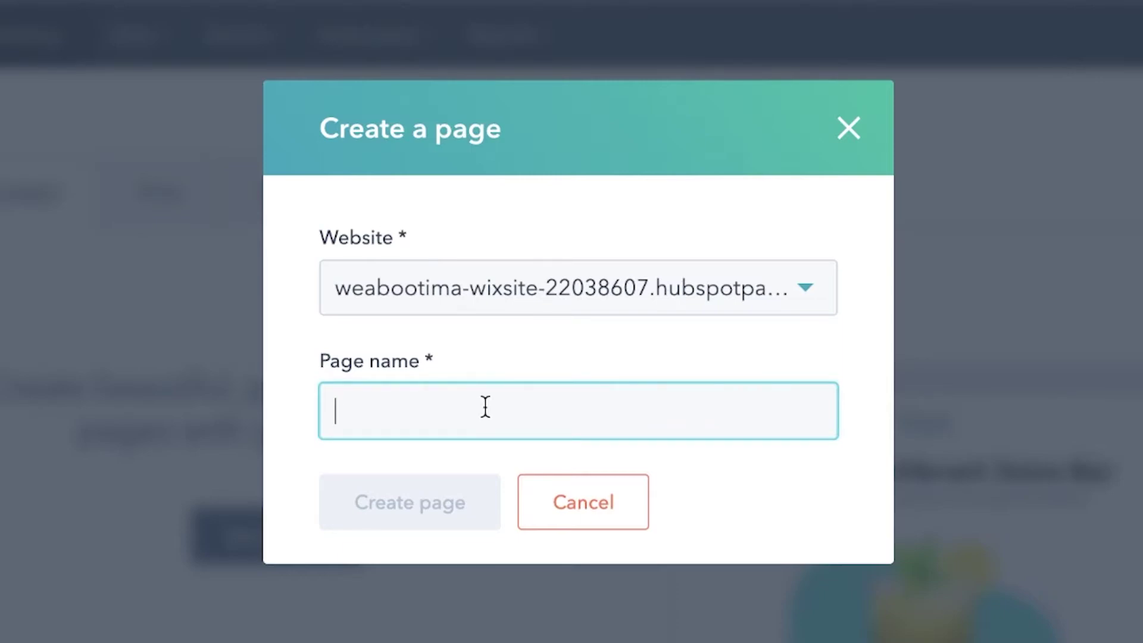
Step: Name the landing page 'Promo Page' and create it
{"action": "type", "text": "Promo M"}
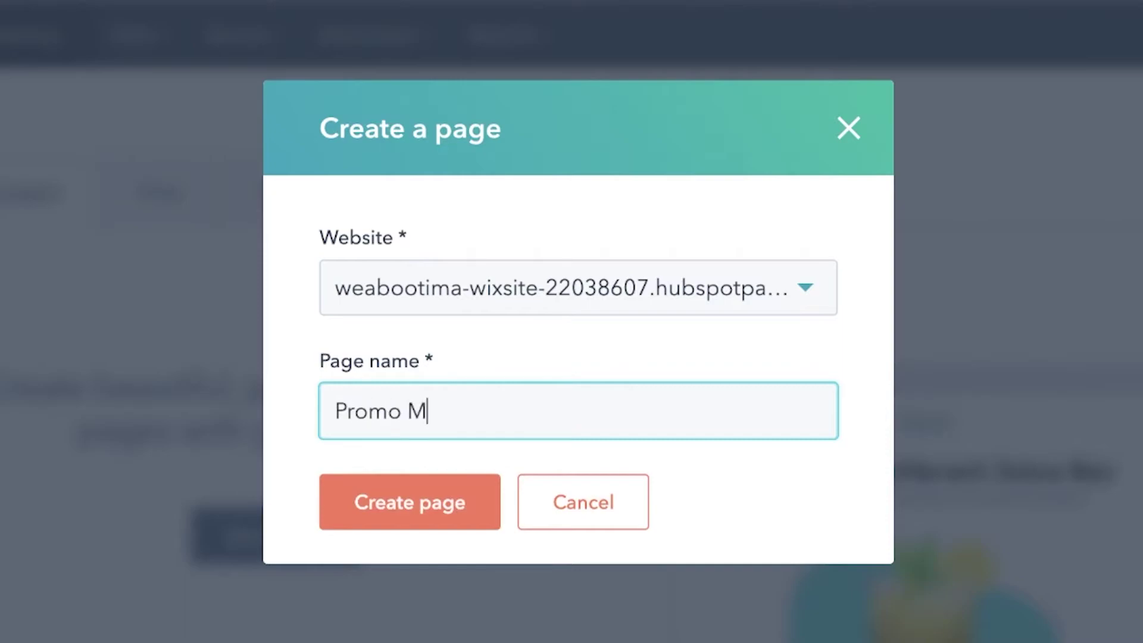
{"action": "key", "text": "BackSpace"}
{"action": "type", "text": "Page"}
{"action": "left_click", "coordinate": [453, 503]}
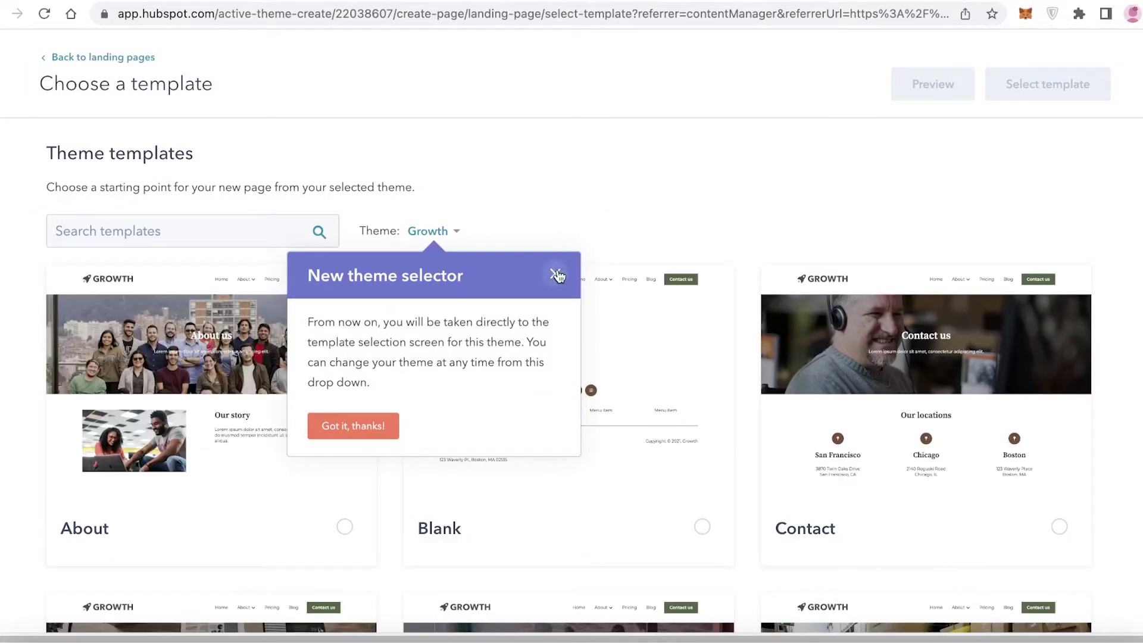
Step: Build Promo Page from the Blank Growth theme template and open it in the editor
{"action": "scroll", "coordinate": [610, 321], "scroll_direction": "down", "scroll_amount": 7}
{"action": "scroll", "coordinate": [936, 357], "scroll_direction": "up", "scroll_amount": 7}
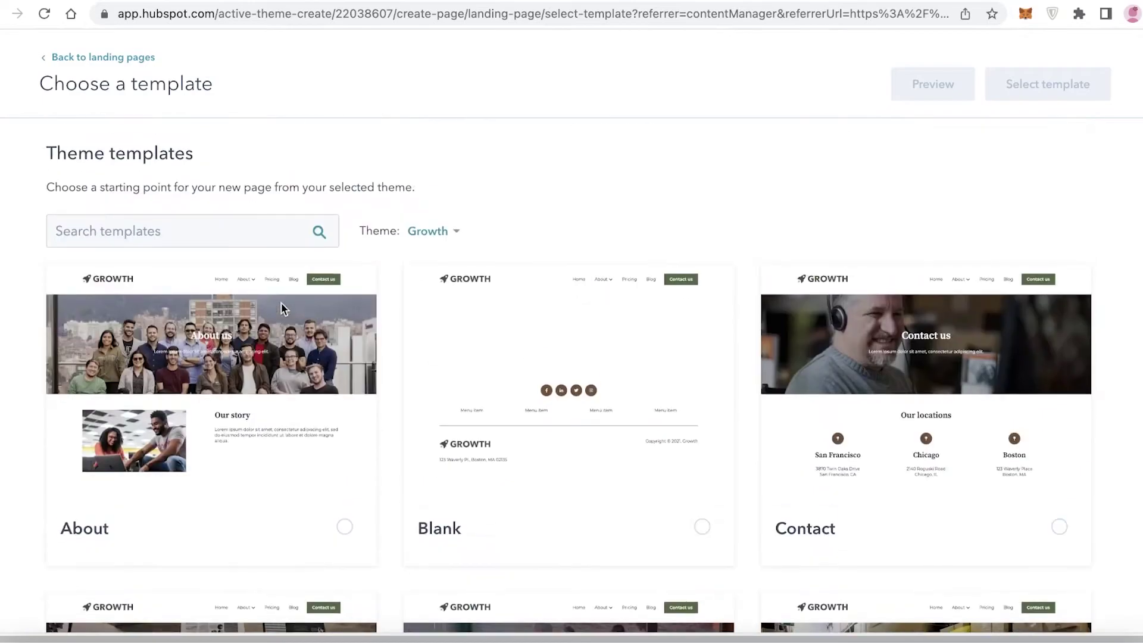
{"action": "scroll", "coordinate": [876, 262], "scroll_direction": "down", "scroll_amount": 6}
{"action": "scroll", "coordinate": [790, 321], "scroll_direction": "up", "scroll_amount": 6}
{"action": "scroll", "coordinate": [446, 345], "scroll_direction": "down", "scroll_amount": 6}
{"action": "scroll", "coordinate": [465, 331], "scroll_direction": "up", "scroll_amount": 3}
{"action": "left_click", "coordinate": [504, 301]}
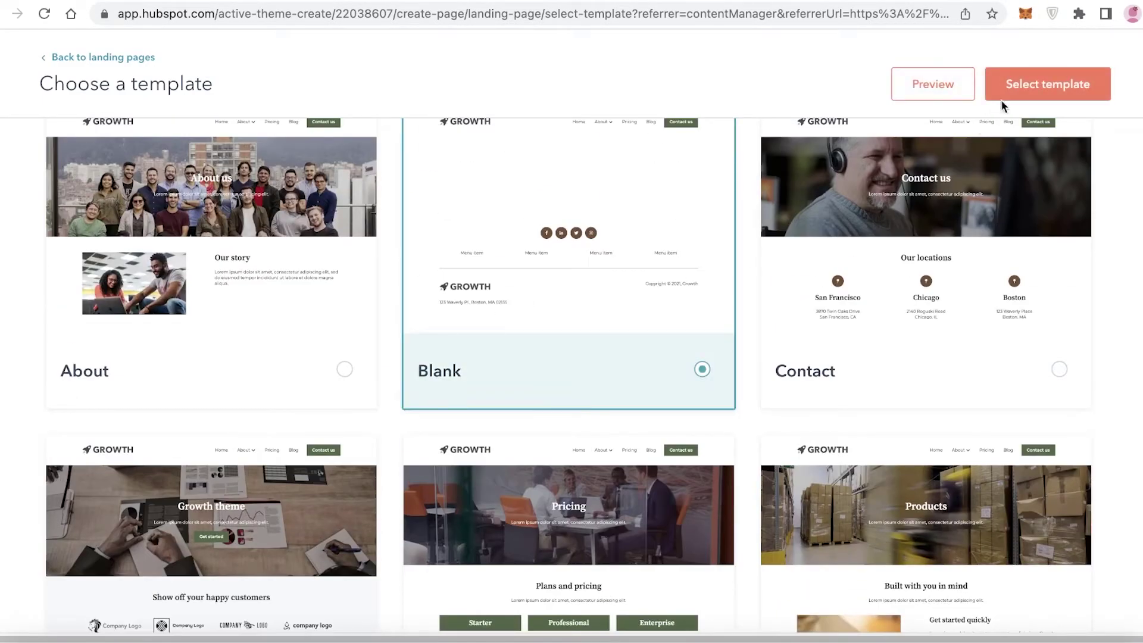
{"action": "left_click", "coordinate": [1039, 80]}
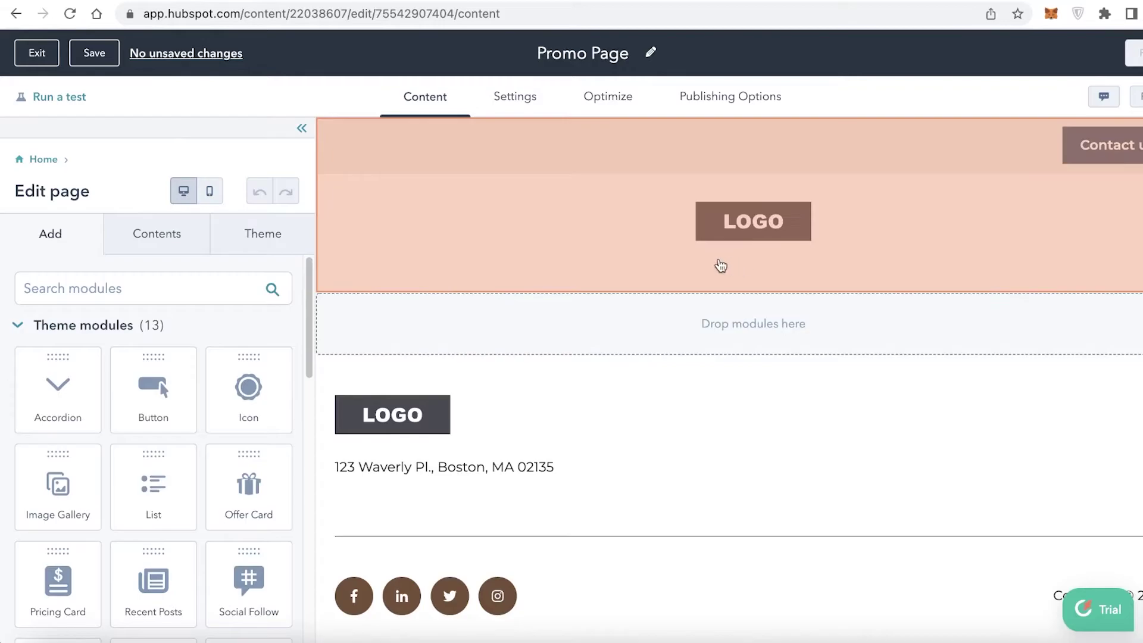
Step: Drag an Image Gallery module into Promo Page's empty section below the logo header
{"action": "scroll", "coordinate": [109, 434], "scroll_direction": "down", "scroll_amount": 3}
{"action": "scroll", "coordinate": [170, 388], "scroll_direction": "up", "scroll_amount": 3}
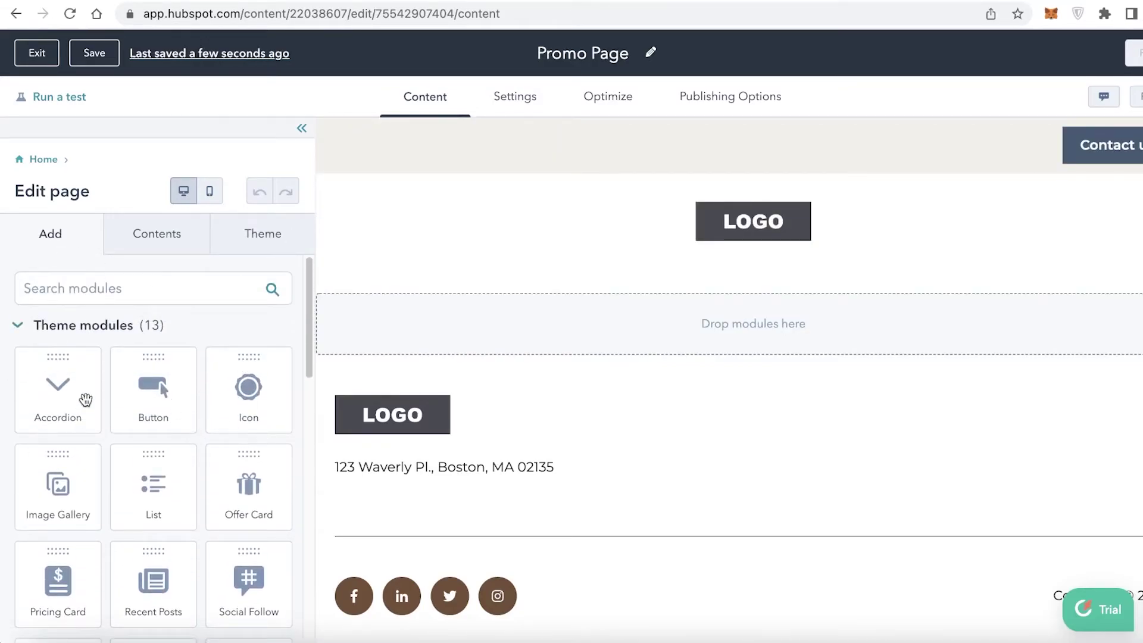
{"action": "left_click", "coordinate": [163, 237]}
{"action": "left_click", "coordinate": [287, 241]}
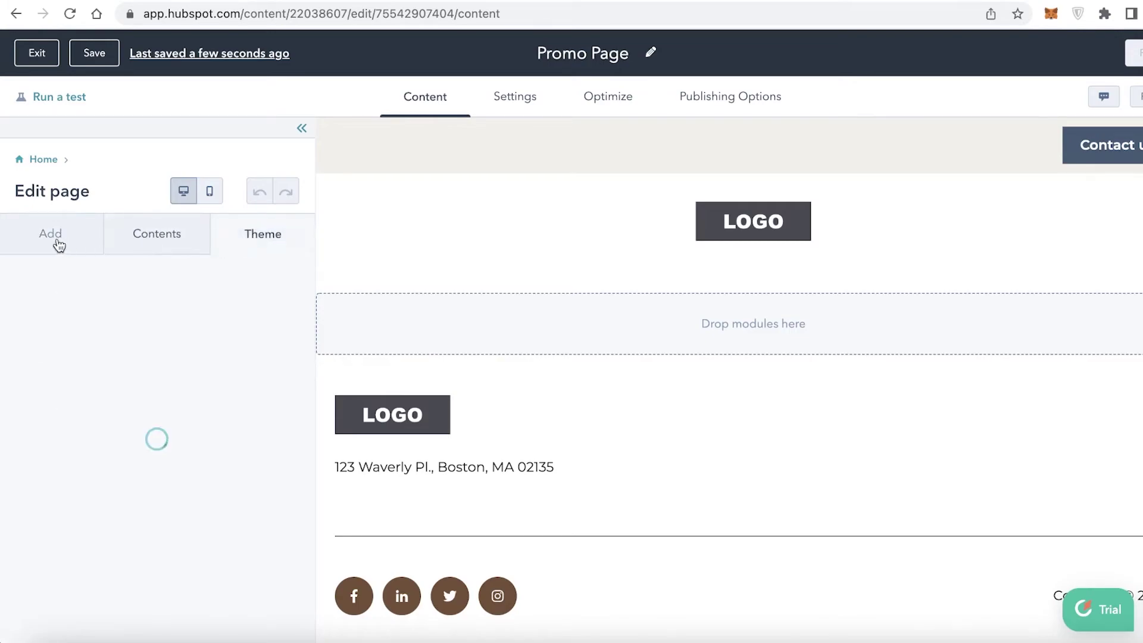
{"action": "left_click", "coordinate": [59, 244]}
{"action": "scroll", "coordinate": [107, 327], "scroll_direction": "down", "scroll_amount": 3}
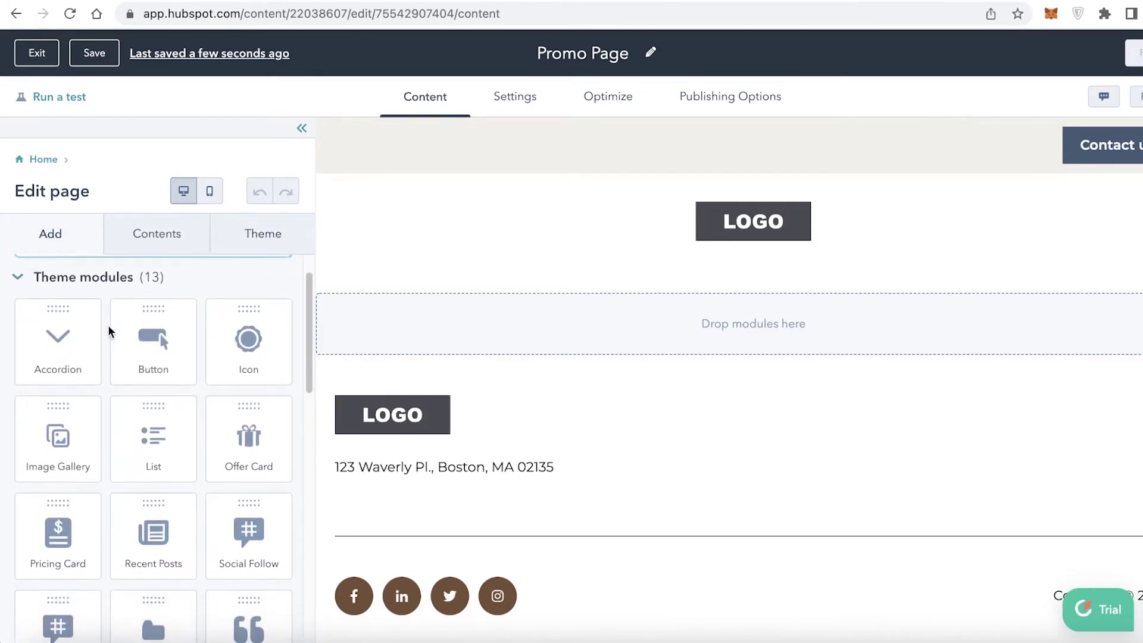
{"action": "scroll", "coordinate": [88, 498], "scroll_direction": "up", "scroll_amount": 3}
{"action": "left_click_drag", "start_coordinate": [63, 497], "coordinate": [711, 330]}
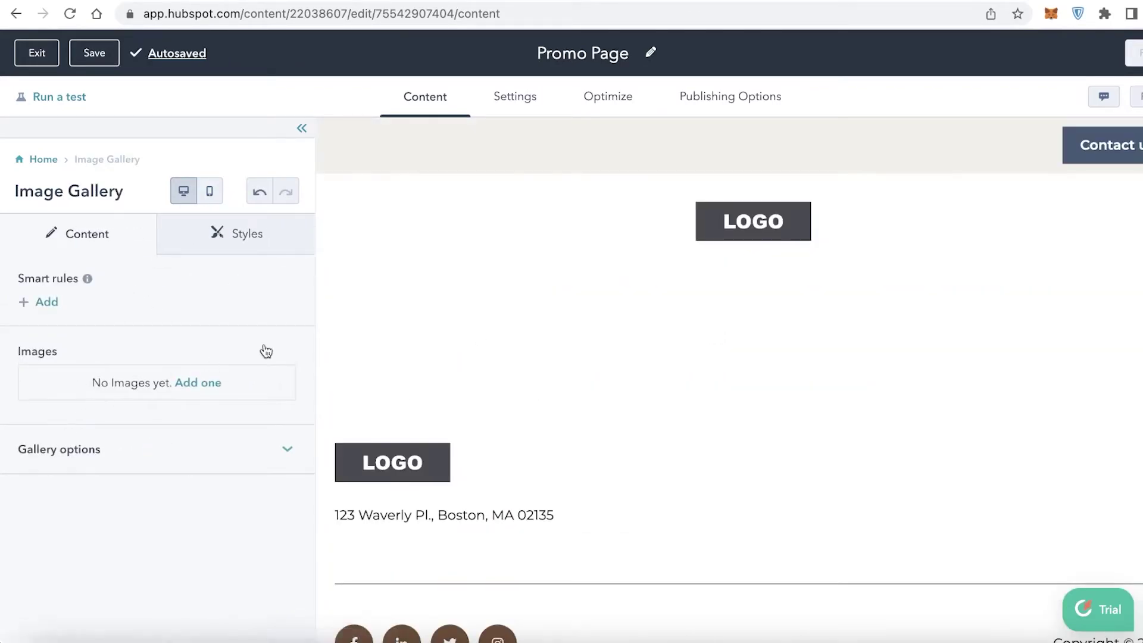
Step: Adjust the gallery's Columns value under Gallery options and save the page
{"action": "scroll", "coordinate": [577, 298], "scroll_direction": "down", "scroll_amount": 4}
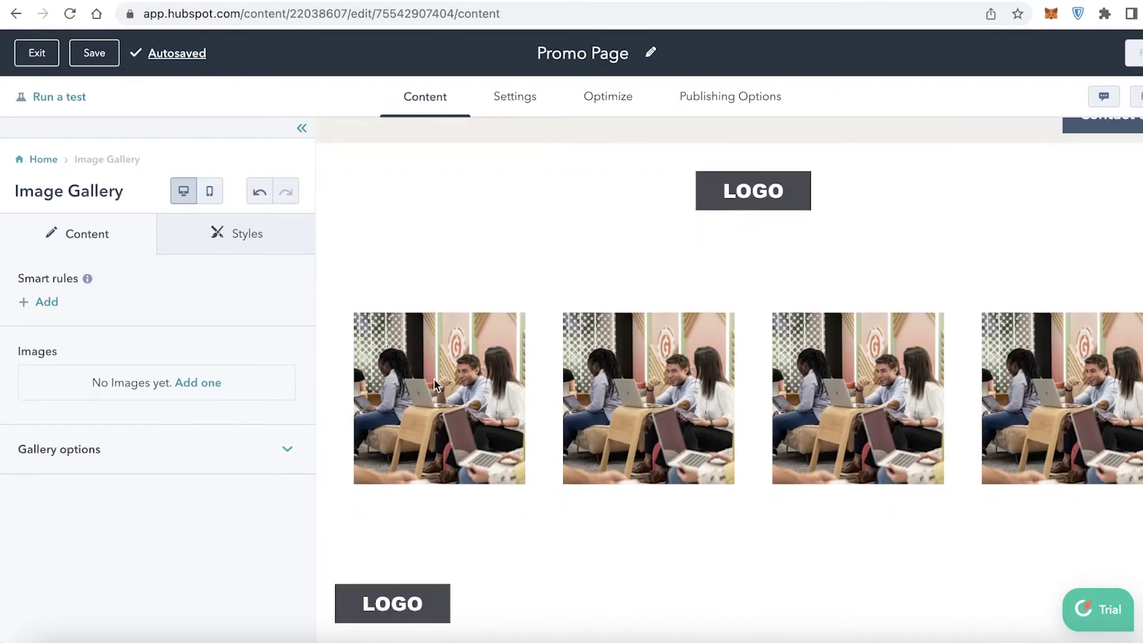
{"action": "scroll", "coordinate": [625, 309], "scroll_direction": "up", "scroll_amount": 4}
{"action": "scroll", "coordinate": [342, 181], "scroll_direction": "down", "scroll_amount": 4}
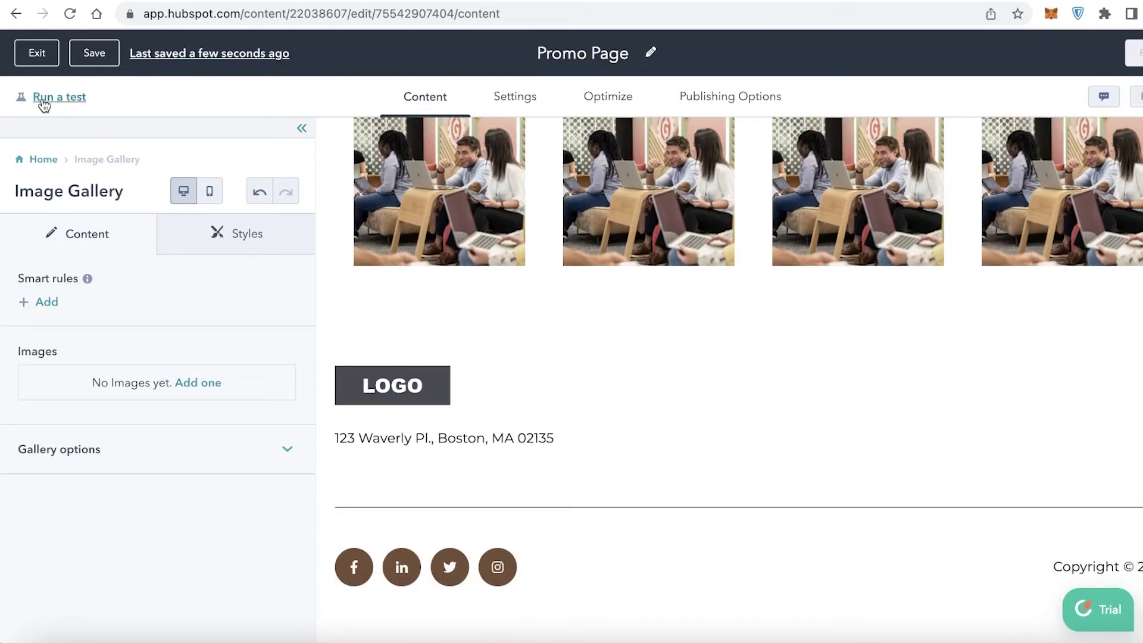
{"action": "left_click", "coordinate": [85, 457]}
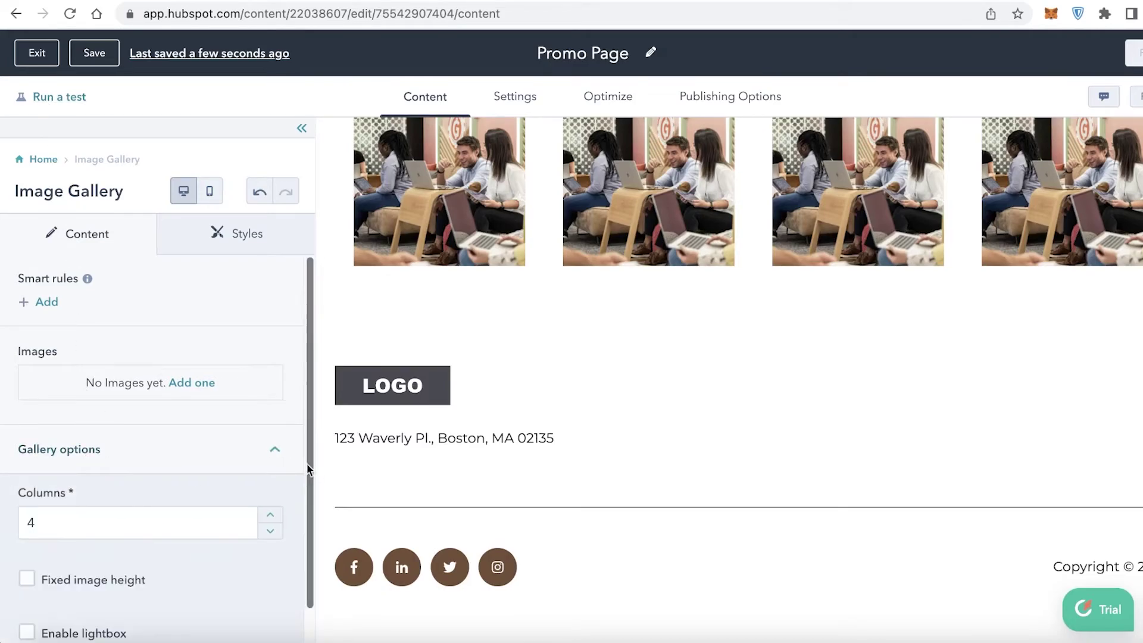
{"action": "scroll", "coordinate": [137, 476], "scroll_direction": "down", "scroll_amount": 1}
{"action": "left_click", "coordinate": [93, 488]}
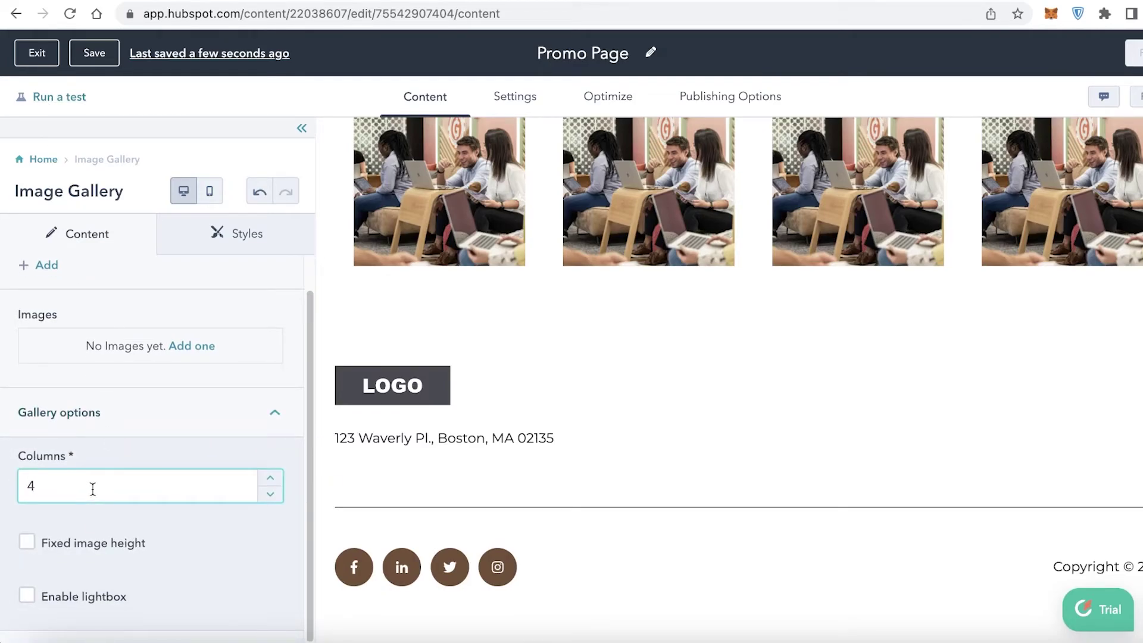
{"action": "key", "text": "BackSpace"}
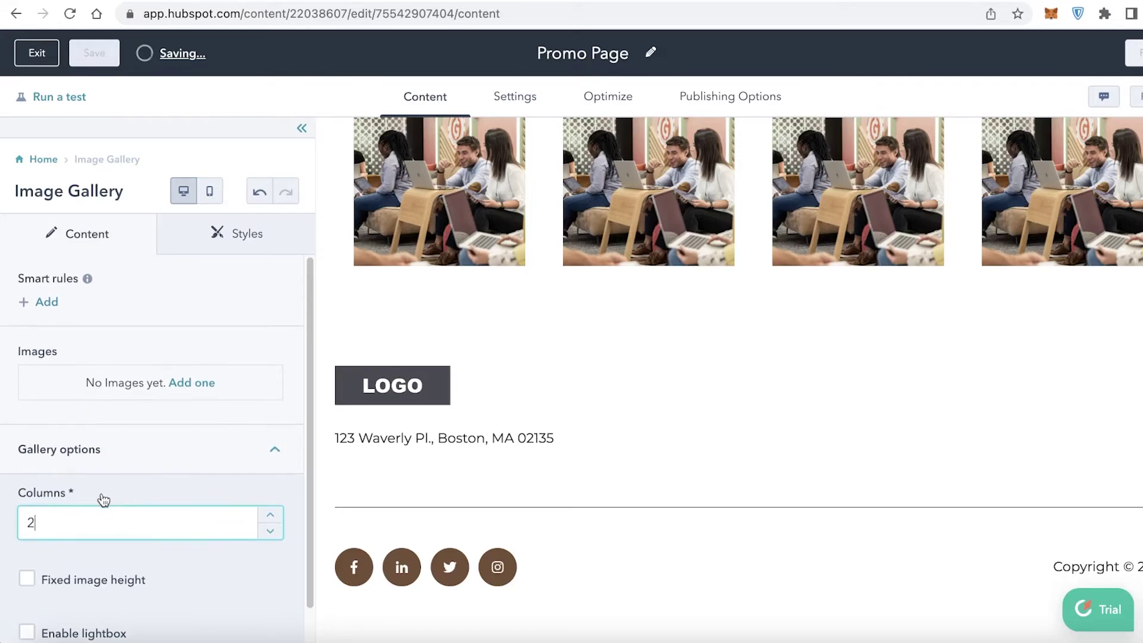
{"action": "left_click", "coordinate": [115, 471]}
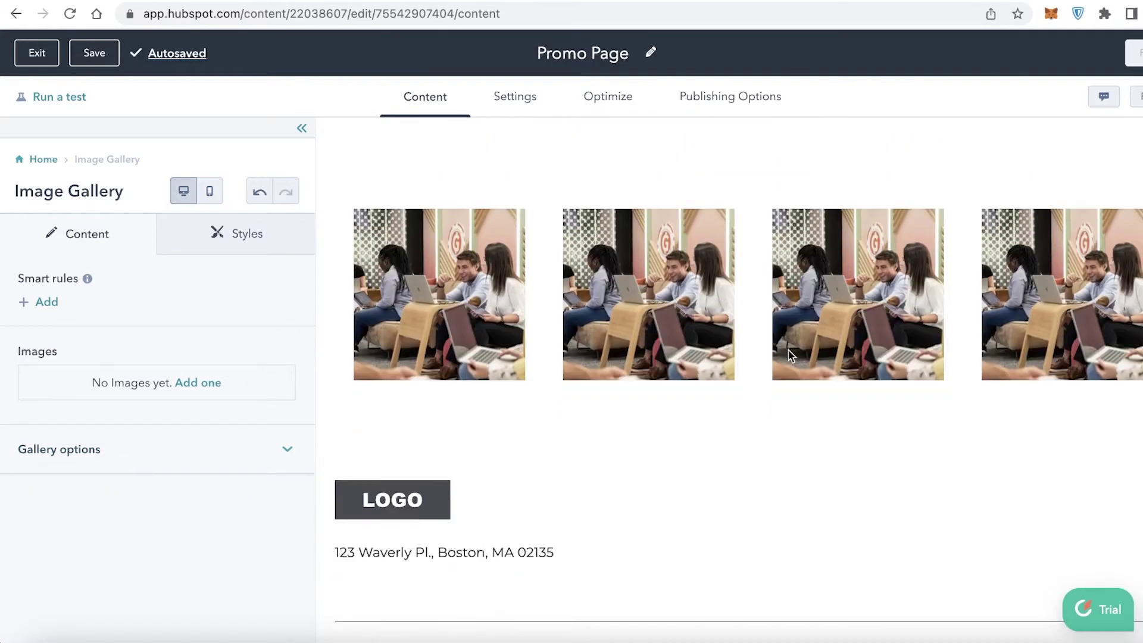
{"action": "left_click", "coordinate": [111, 52]}
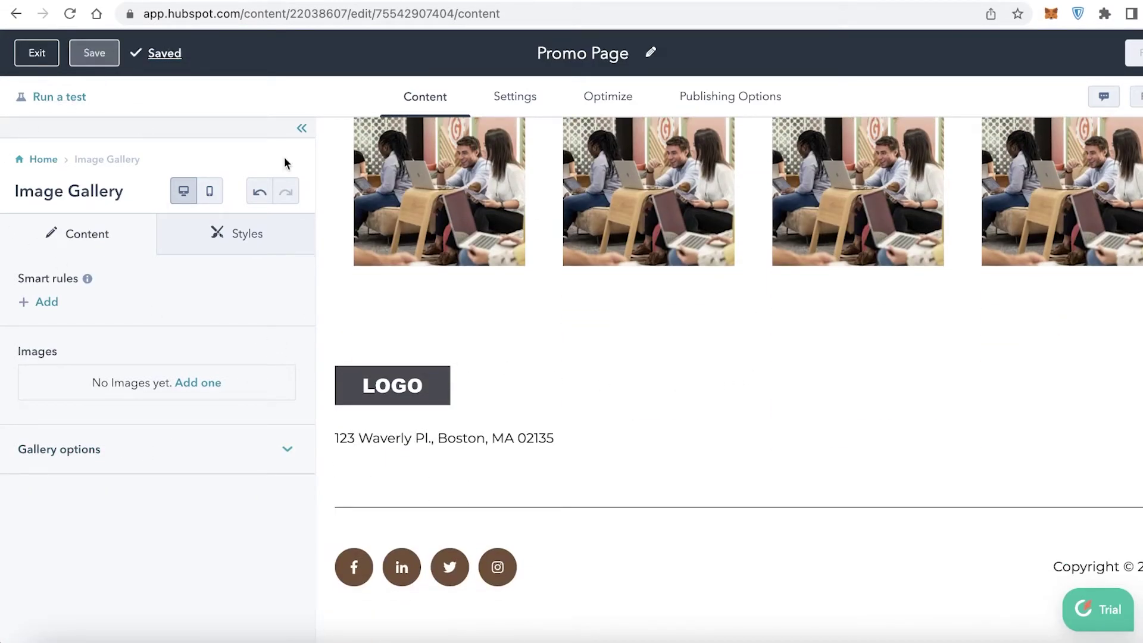
{"action": "scroll", "coordinate": [820, 326], "scroll_direction": "up", "scroll_amount": 4}
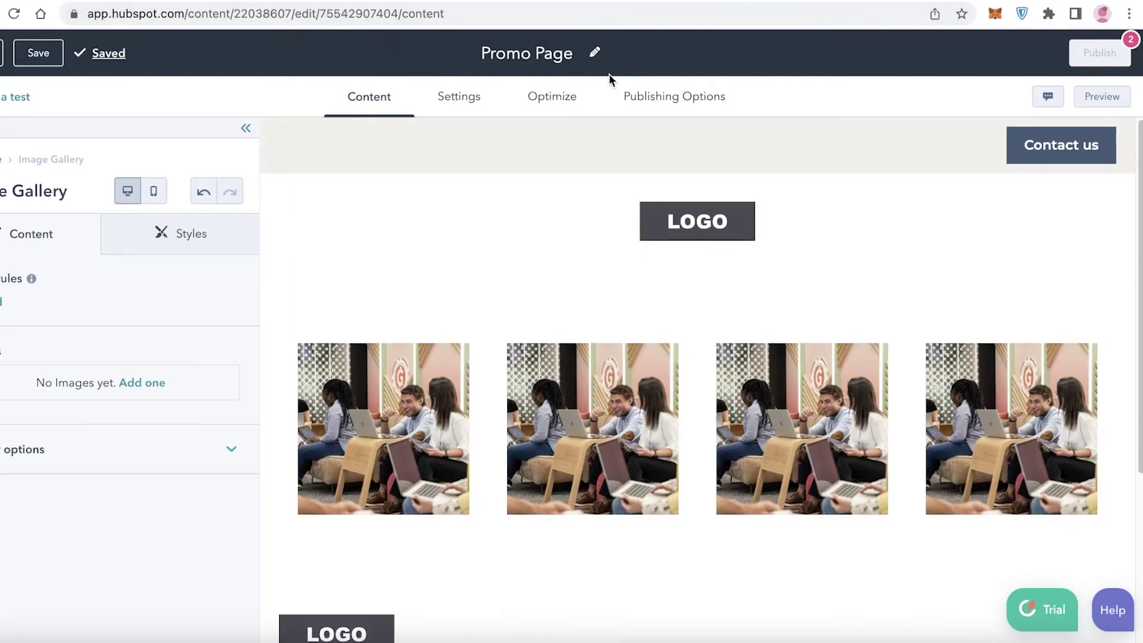
Step: Review Promo Page's Settings tab and its Optimize SEO recommendations
{"action": "left_click", "coordinate": [535, 97]}
{"action": "left_click", "coordinate": [446, 97]}
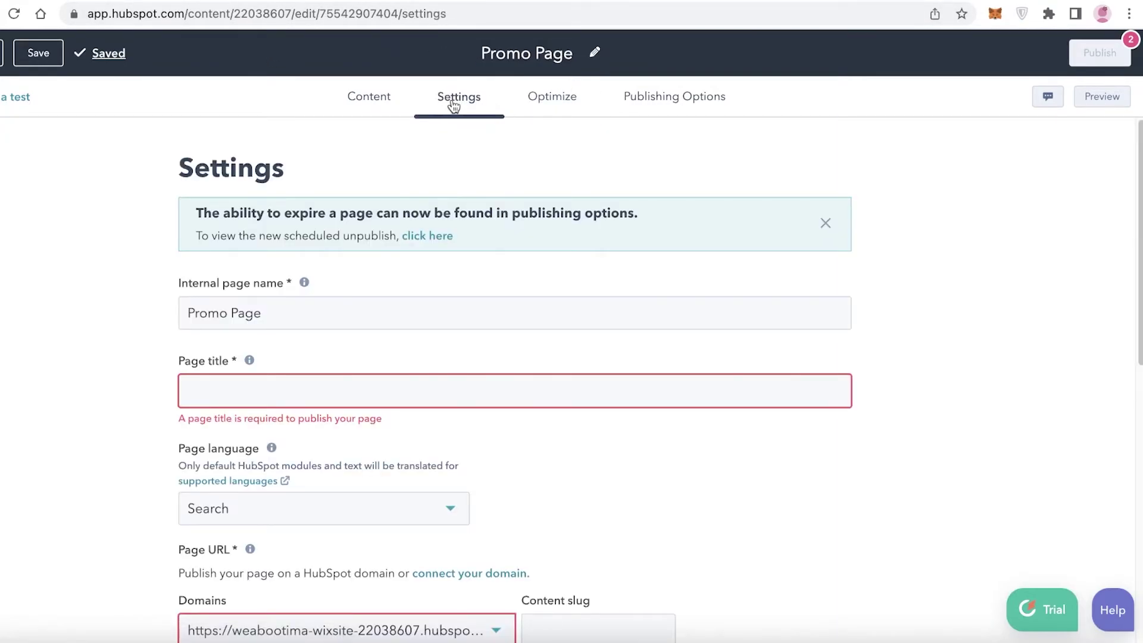
{"action": "left_click", "coordinate": [545, 114]}
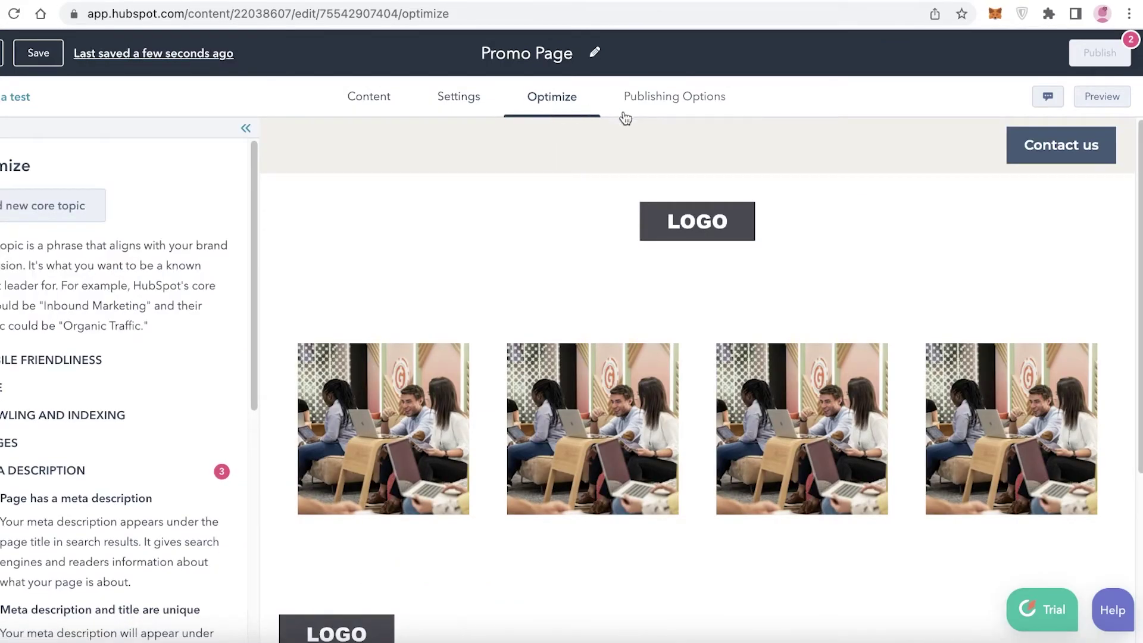
{"action": "scroll", "coordinate": [139, 350], "scroll_direction": "down", "scroll_amount": 5}
{"action": "scroll", "coordinate": [138, 350], "scroll_direction": "up", "scroll_amount": 5}
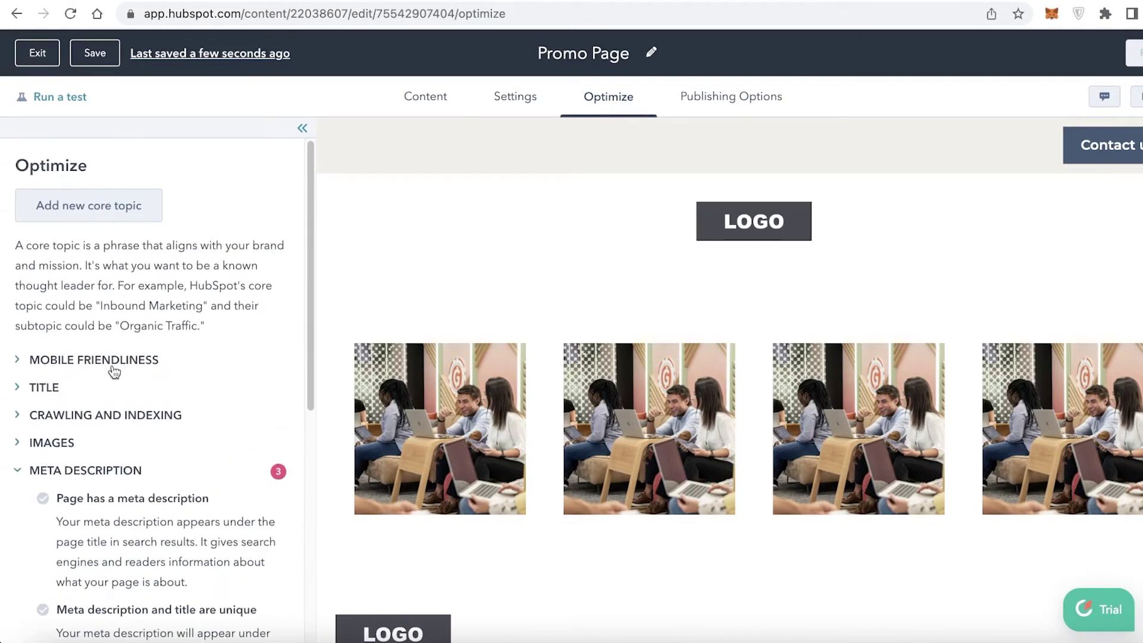
{"action": "scroll", "coordinate": [54, 427], "scroll_direction": "down", "scroll_amount": 1}
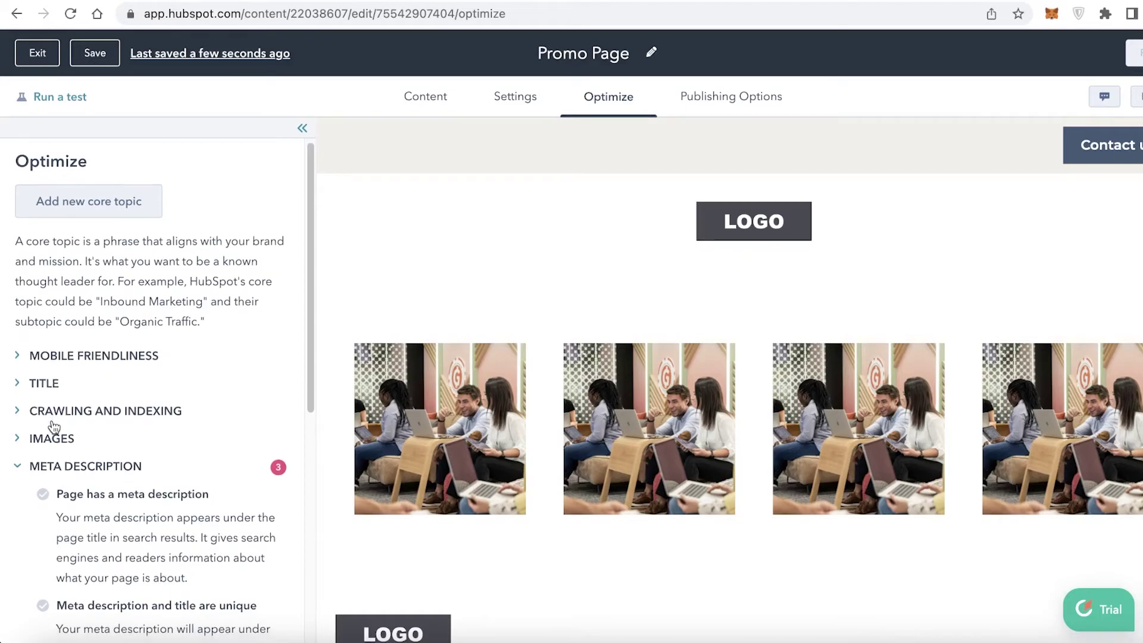
{"action": "scroll", "coordinate": [53, 426], "scroll_direction": "down", "scroll_amount": 5}
{"action": "scroll", "coordinate": [52, 420], "scroll_direction": "up", "scroll_amount": 1}
{"action": "scroll", "coordinate": [53, 419], "scroll_direction": "down", "scroll_amount": 3}
{"action": "scroll", "coordinate": [468, 359], "scroll_direction": "down", "scroll_amount": 4}
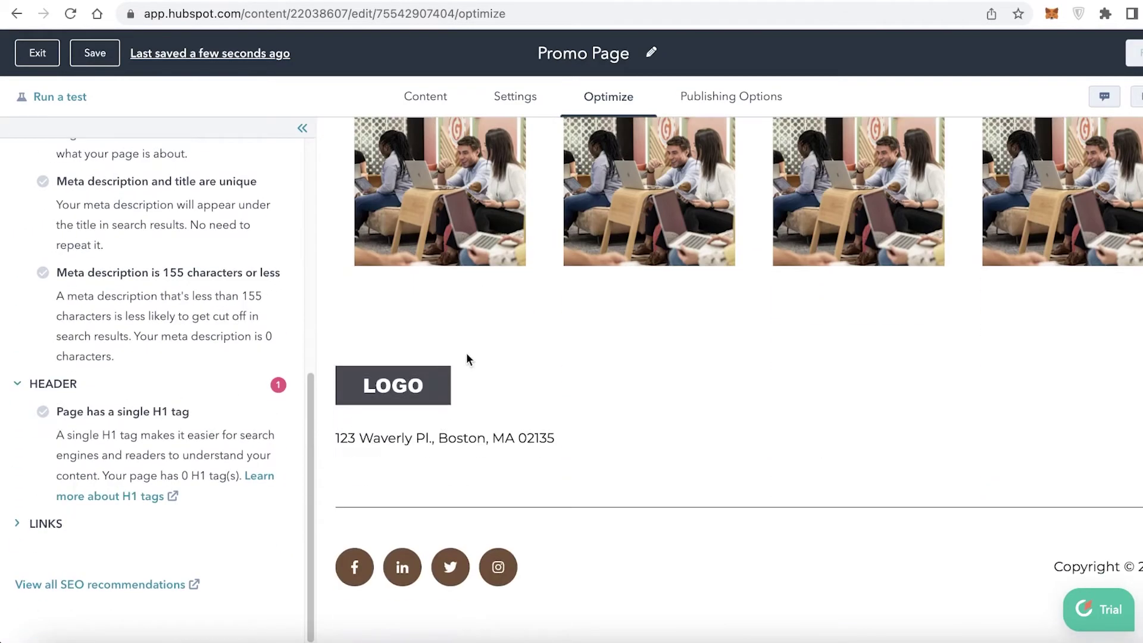
Step: Keep publishing set to Publish now rather than Schedule for later, then exit the editor
{"action": "left_click", "coordinate": [771, 97]}
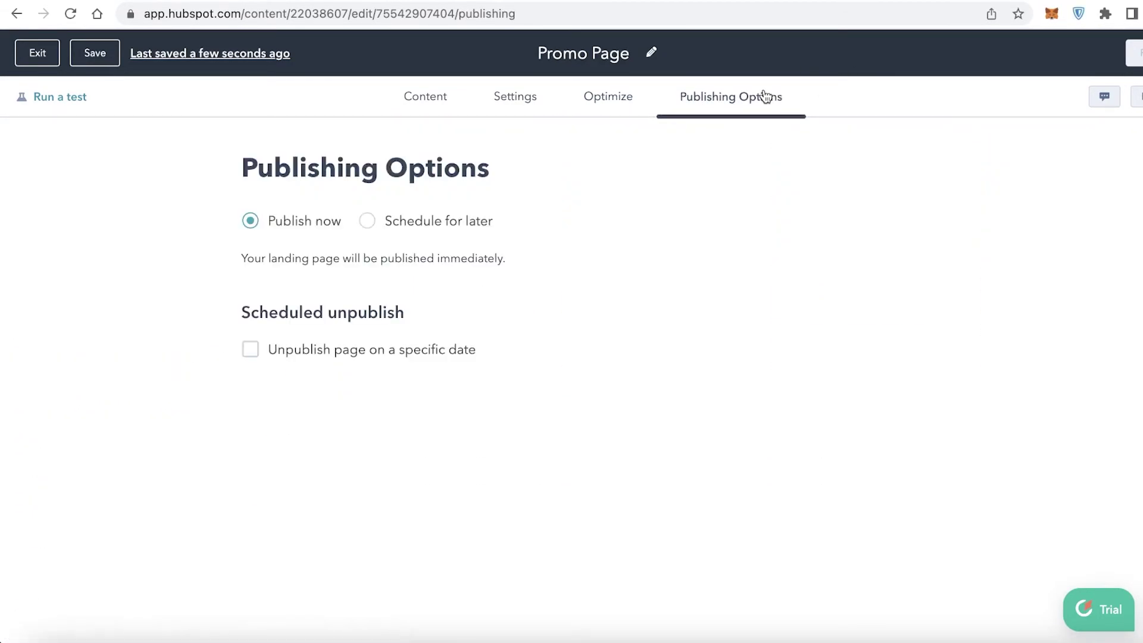
{"action": "left_click", "coordinate": [458, 225]}
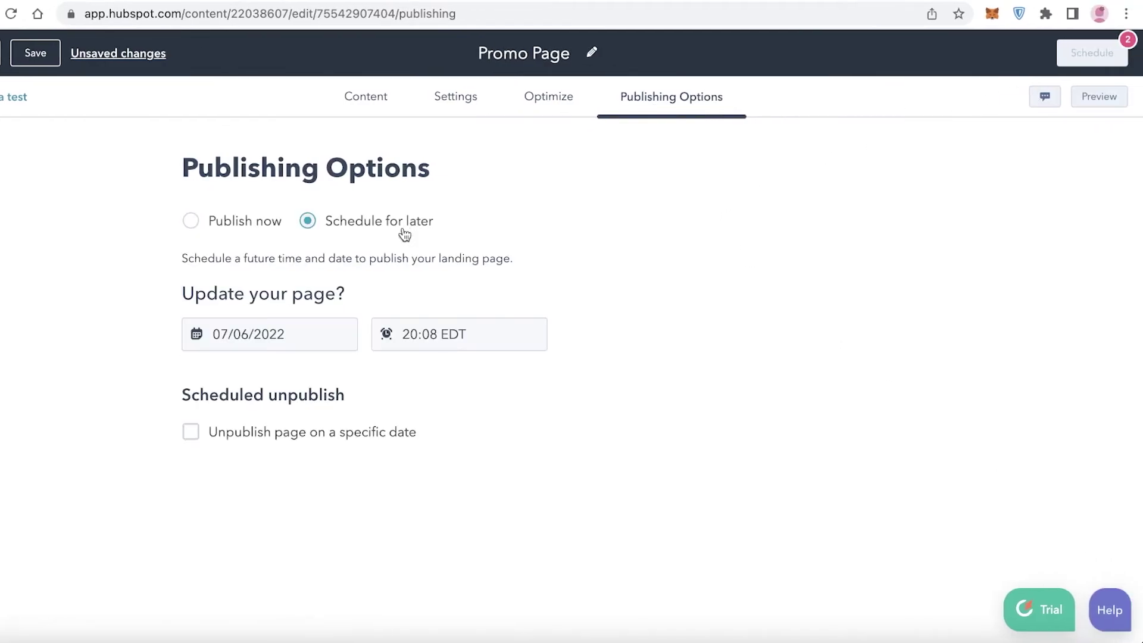
{"action": "left_click", "coordinate": [263, 225]}
{"action": "left_click", "coordinate": [37, 62]}
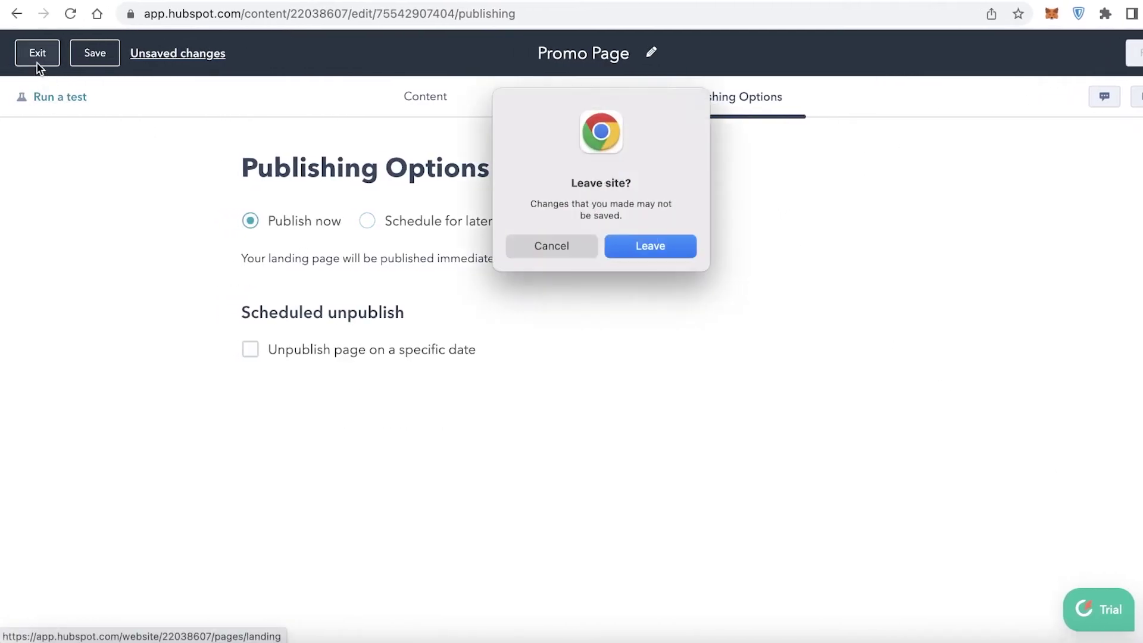